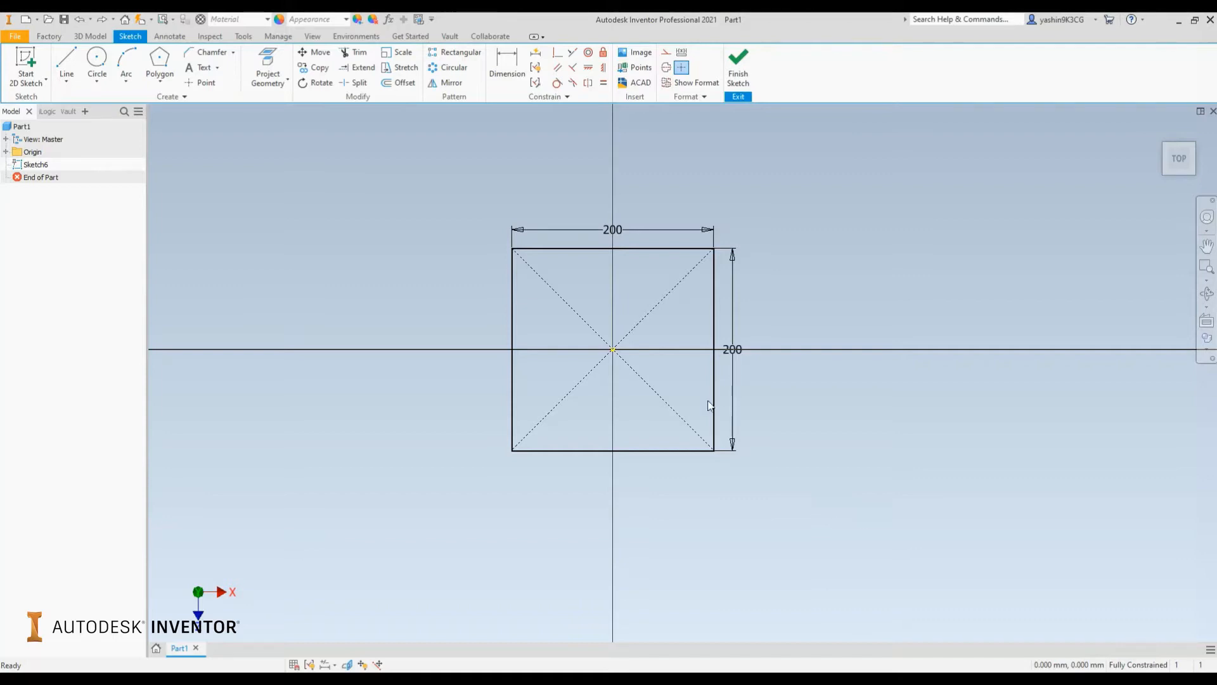
{"action": "scroll", "coordinate": [601, 299], "scroll_direction": "up", "scroll_amount": 3}
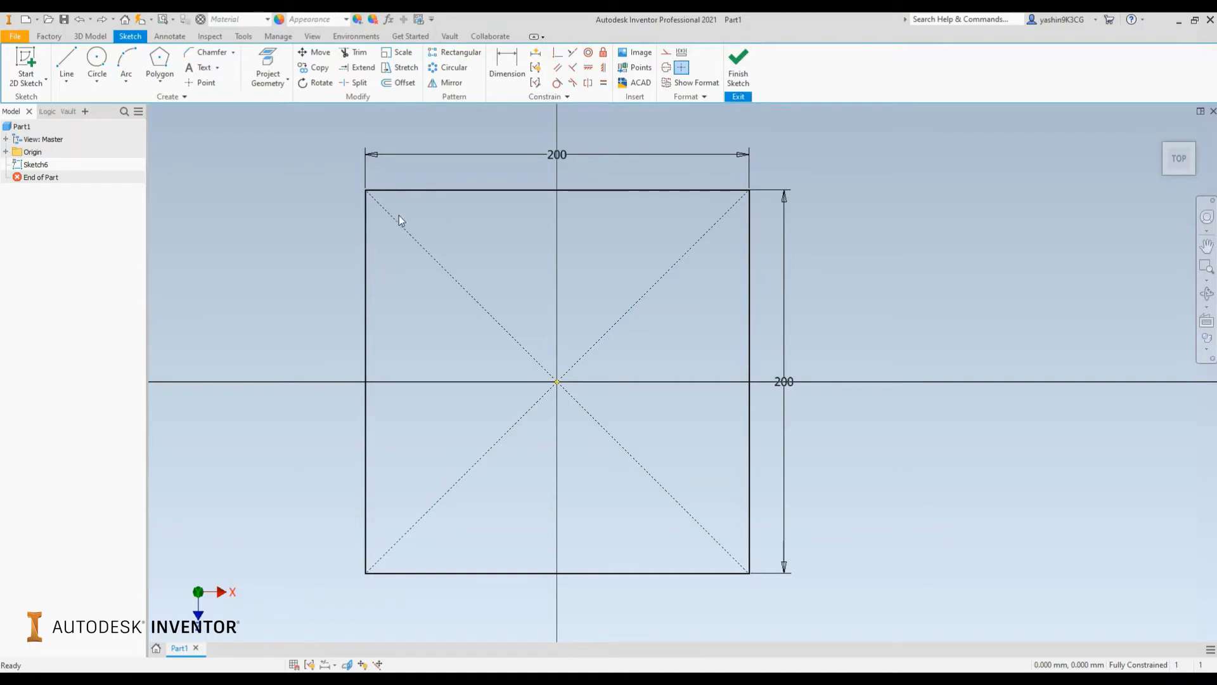
{"action": "middle_click_drag", "start_coordinate": [385, 213], "coordinate": [354, 207]}
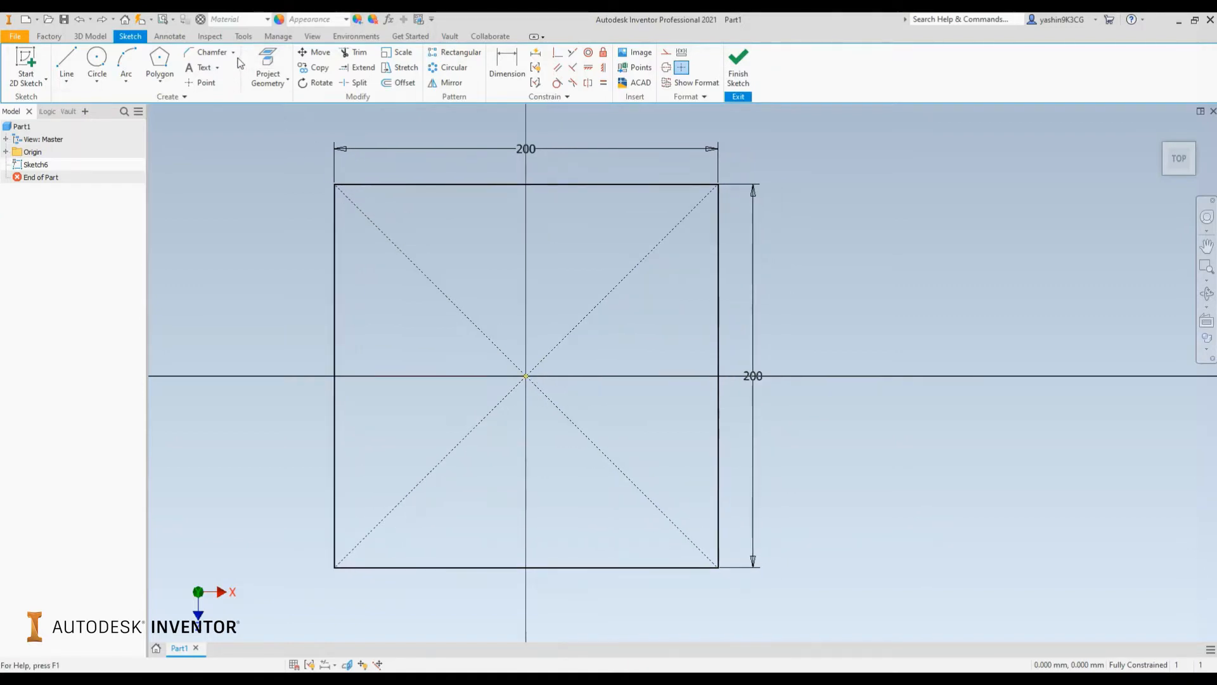
{"action": "left_click", "coordinate": [233, 53]}
{"action": "left_click", "coordinate": [91, 38]}
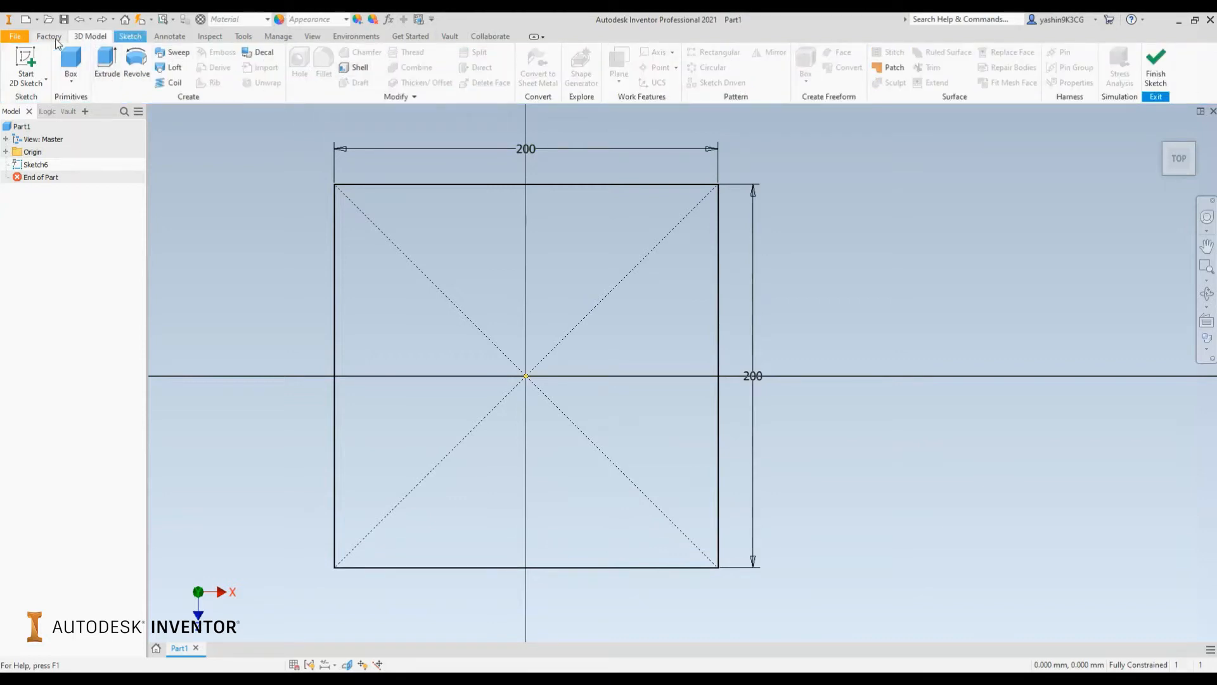
{"action": "left_click", "coordinate": [50, 36]}
{"action": "left_click", "coordinate": [88, 36]}
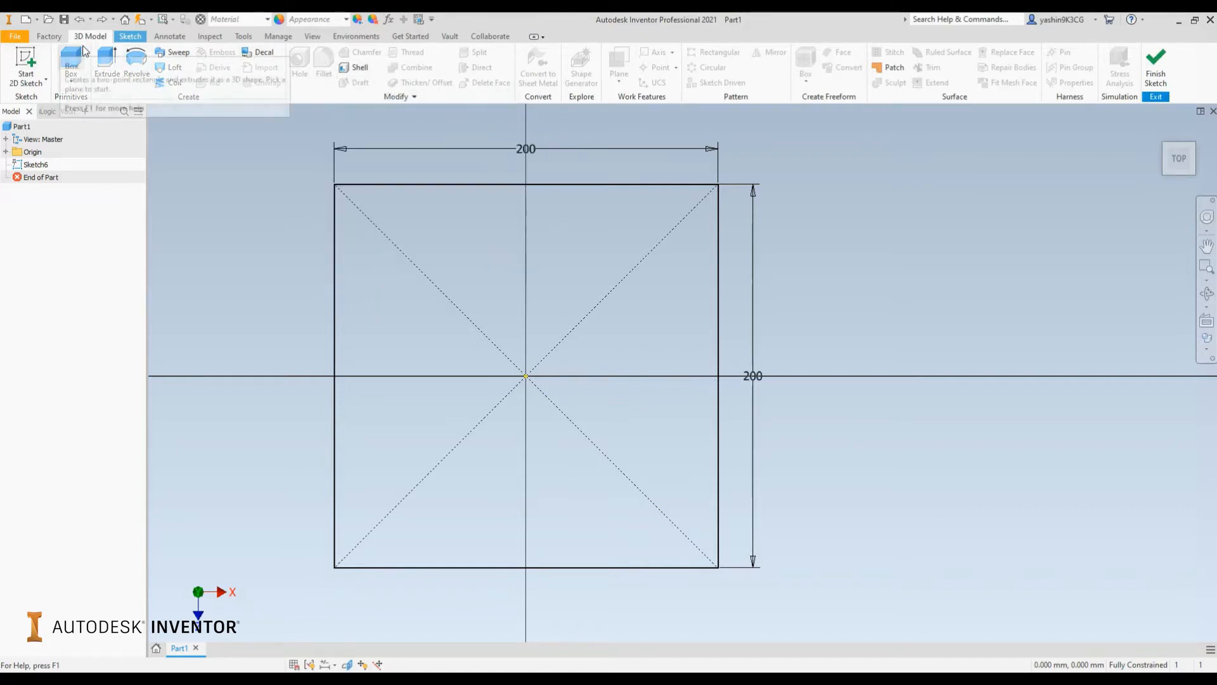
{"action": "left_click", "coordinate": [130, 36]}
{"action": "middle_click_drag", "start_coordinate": [447, 254], "coordinate": [421, 231]}
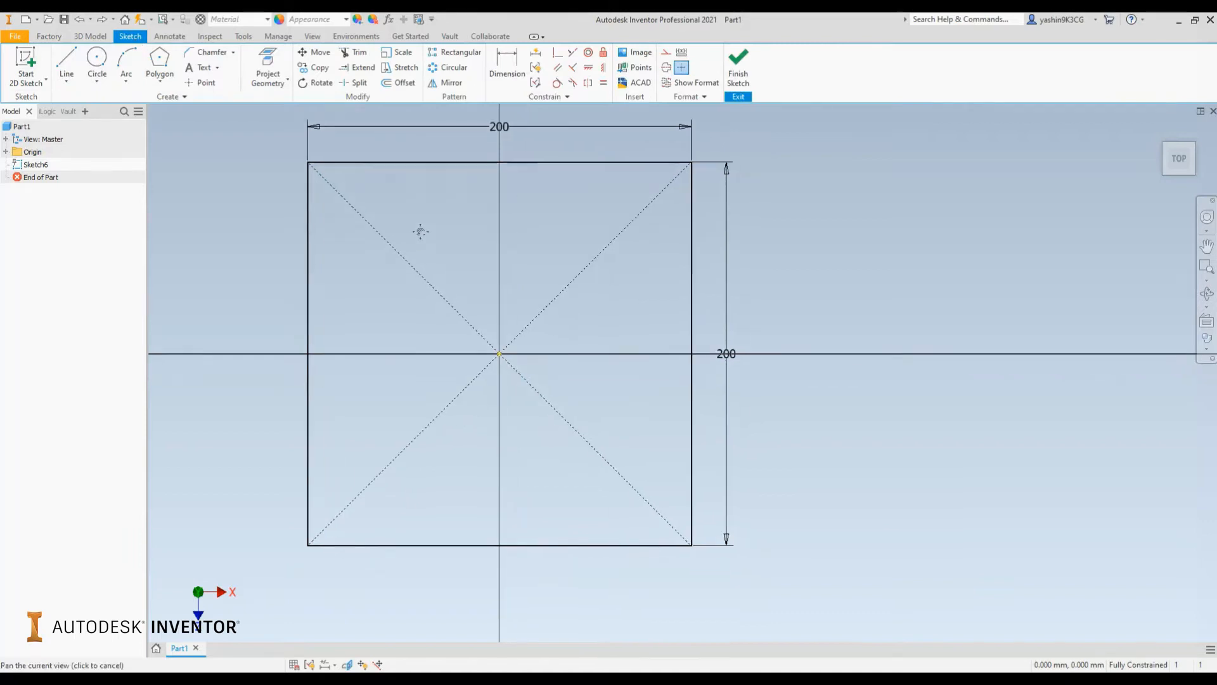
{"action": "left_click", "coordinate": [233, 52]}
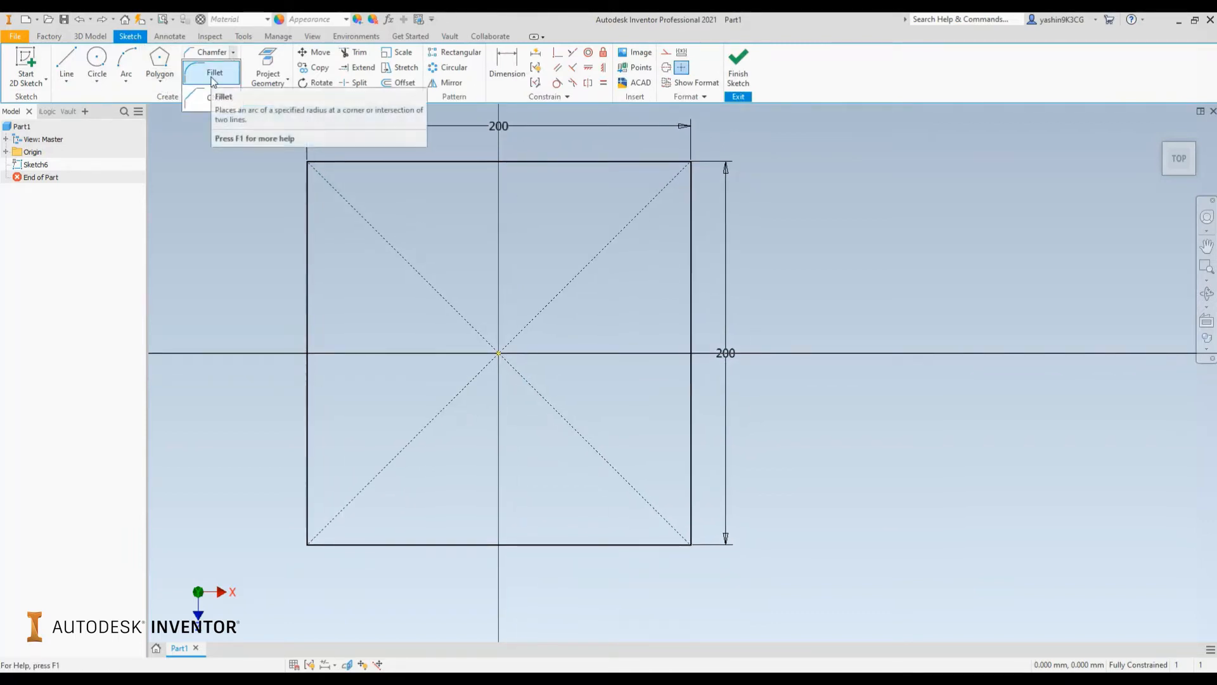
{"action": "left_click", "coordinate": [232, 55]}
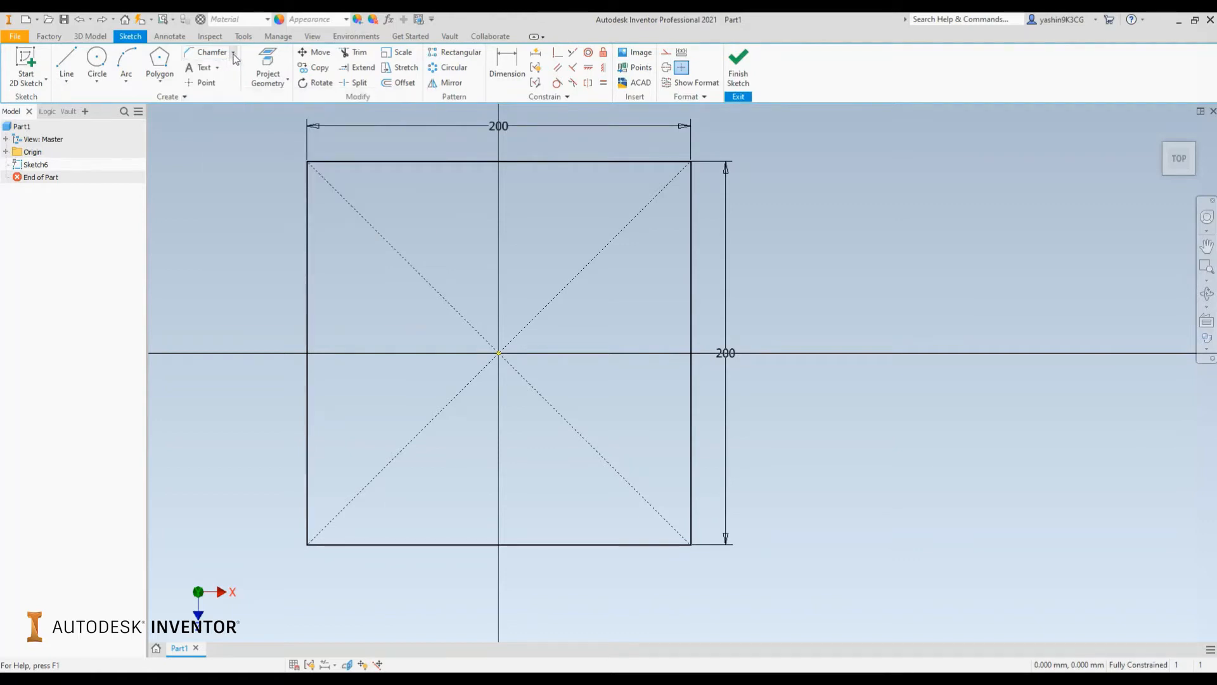
Step: Fillet the upper-left corner of the 200 mm square sketch with a 15 mm radius
{"action": "left_click", "coordinate": [233, 53]}
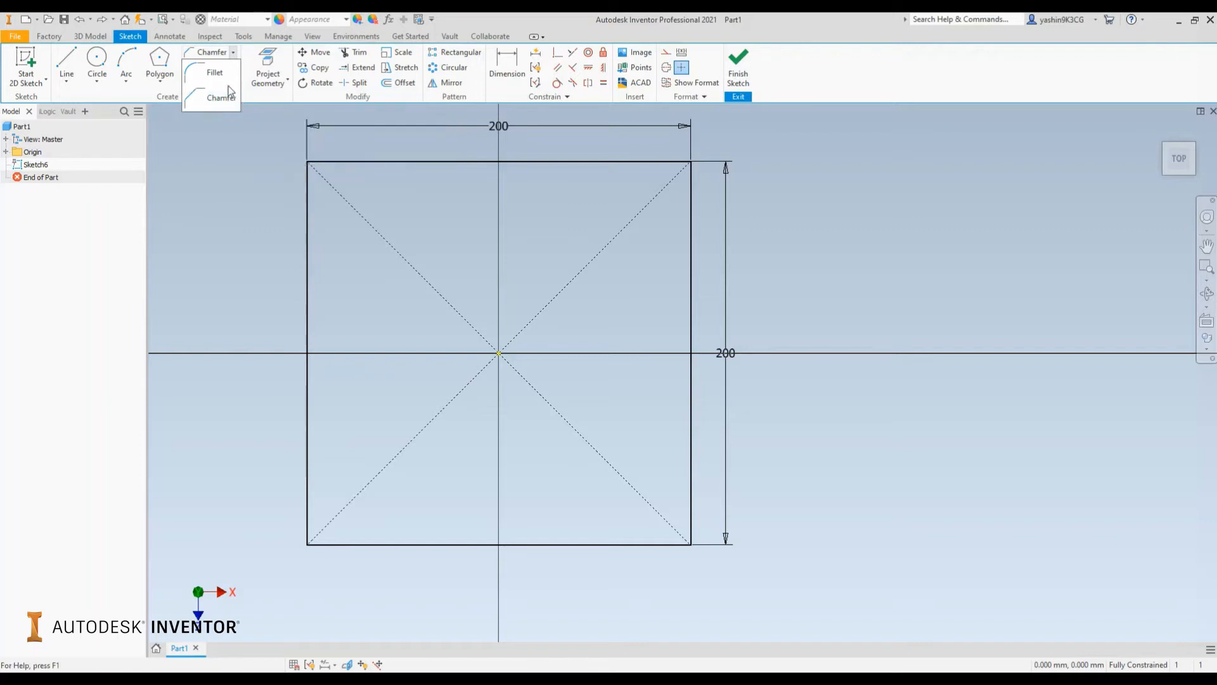
{"action": "left_click", "coordinate": [209, 74]}
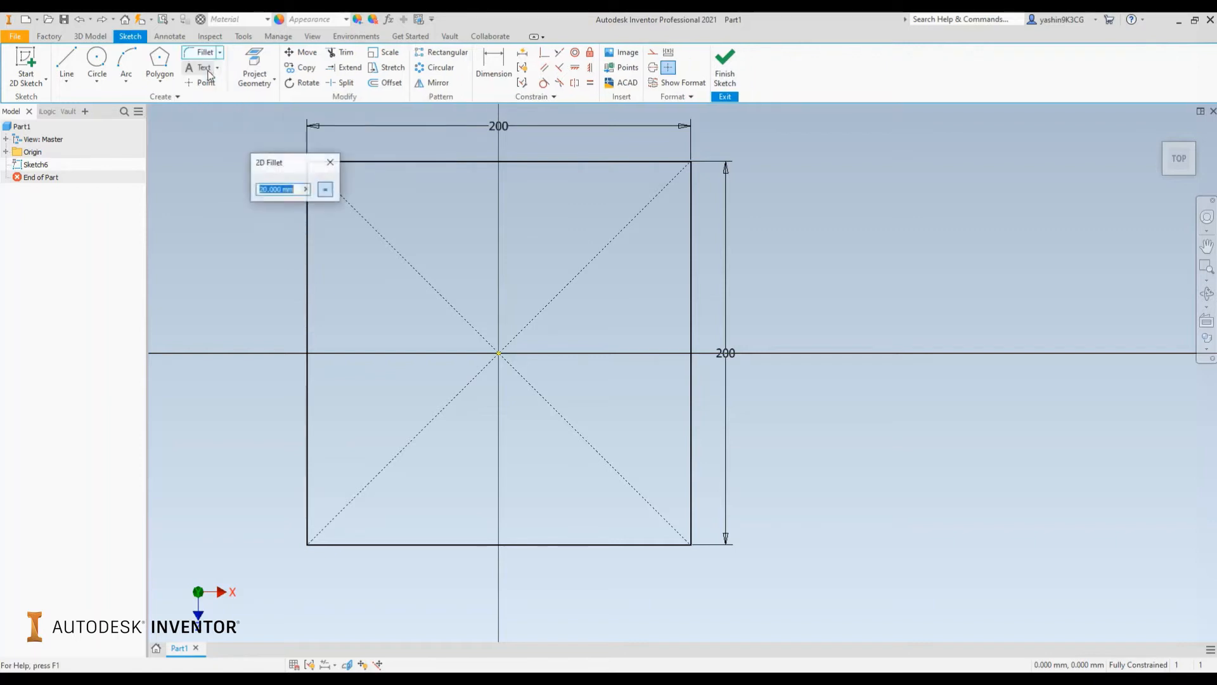
{"action": "middle_click_drag", "start_coordinate": [322, 146], "coordinate": [358, 153]}
{"action": "left_click", "coordinate": [237, 178]}
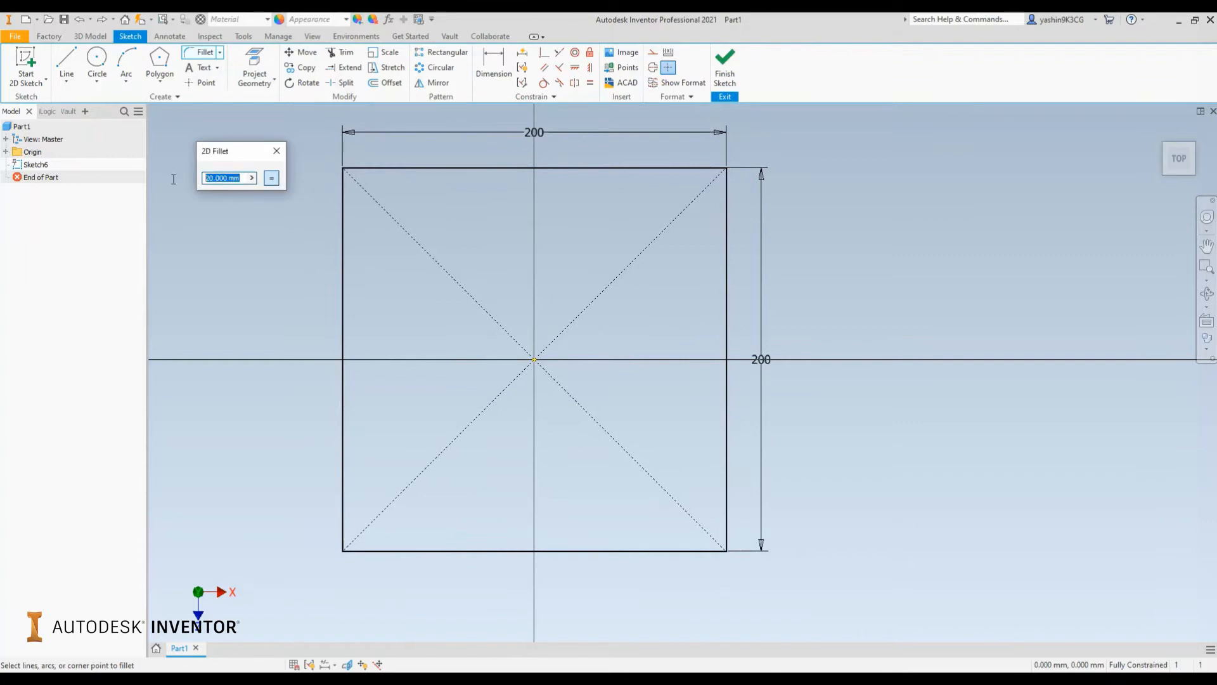
{"action": "key", "text": "BackSpace"}
{"action": "type", "text": "15"}
{"action": "left_click_drag", "start_coordinate": [254, 152], "coordinate": [234, 122]}
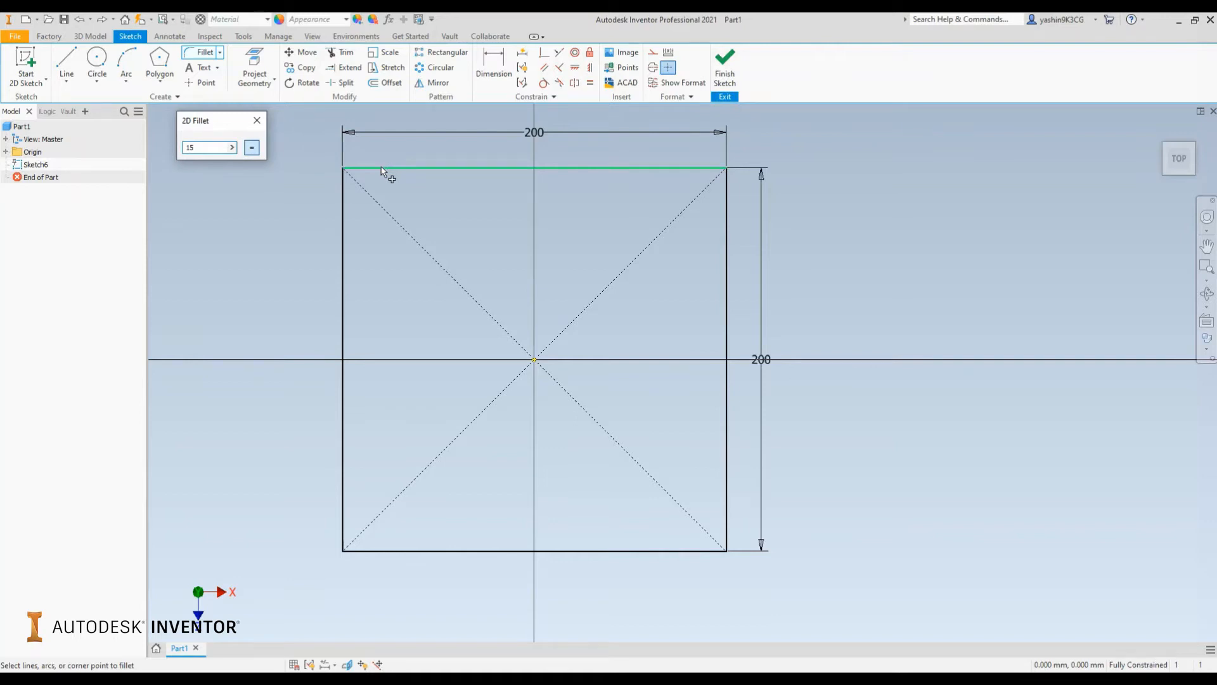
{"action": "scroll", "coordinate": [381, 169], "scroll_direction": "down", "scroll_amount": 5}
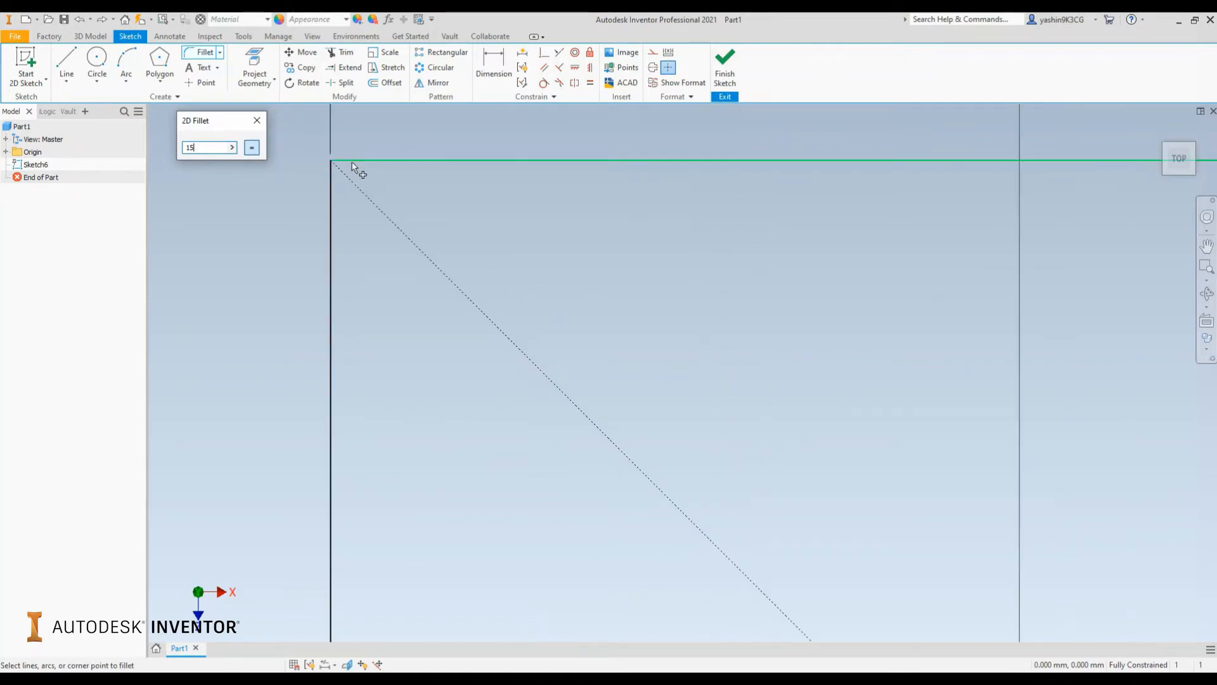
{"action": "left_click", "coordinate": [366, 161]}
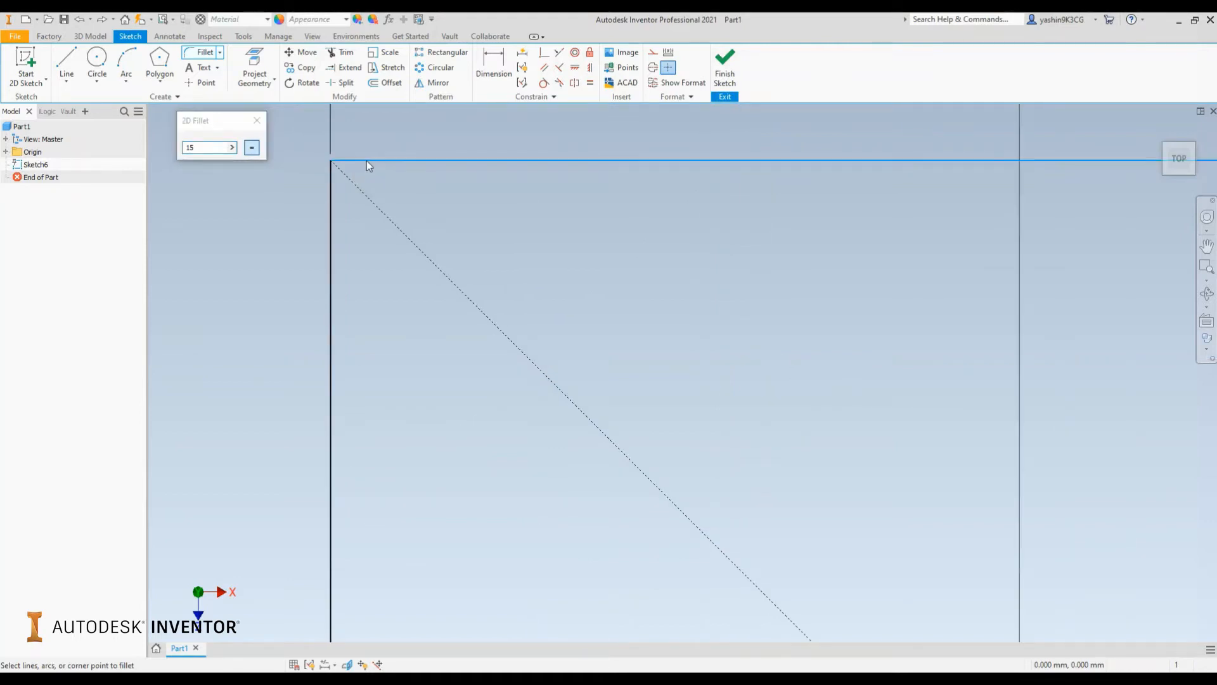
{"action": "left_click", "coordinate": [328, 185]}
Step: Fillet the square's upper-right and lower-right corners with the same 15 mm radius
{"action": "scroll", "coordinate": [329, 185], "scroll_direction": "up", "scroll_amount": 4}
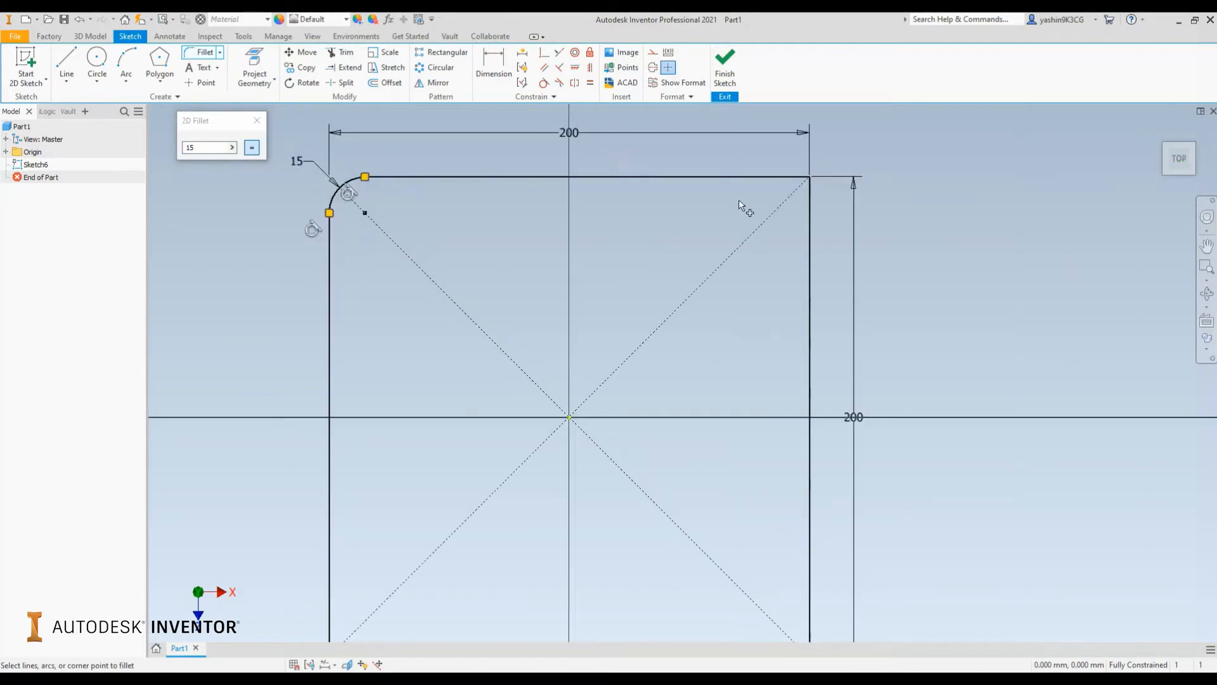
{"action": "middle_click_drag", "start_coordinate": [739, 201], "coordinate": [560, 198]}
{"action": "scroll", "coordinate": [589, 174], "scroll_direction": "down", "scroll_amount": 2}
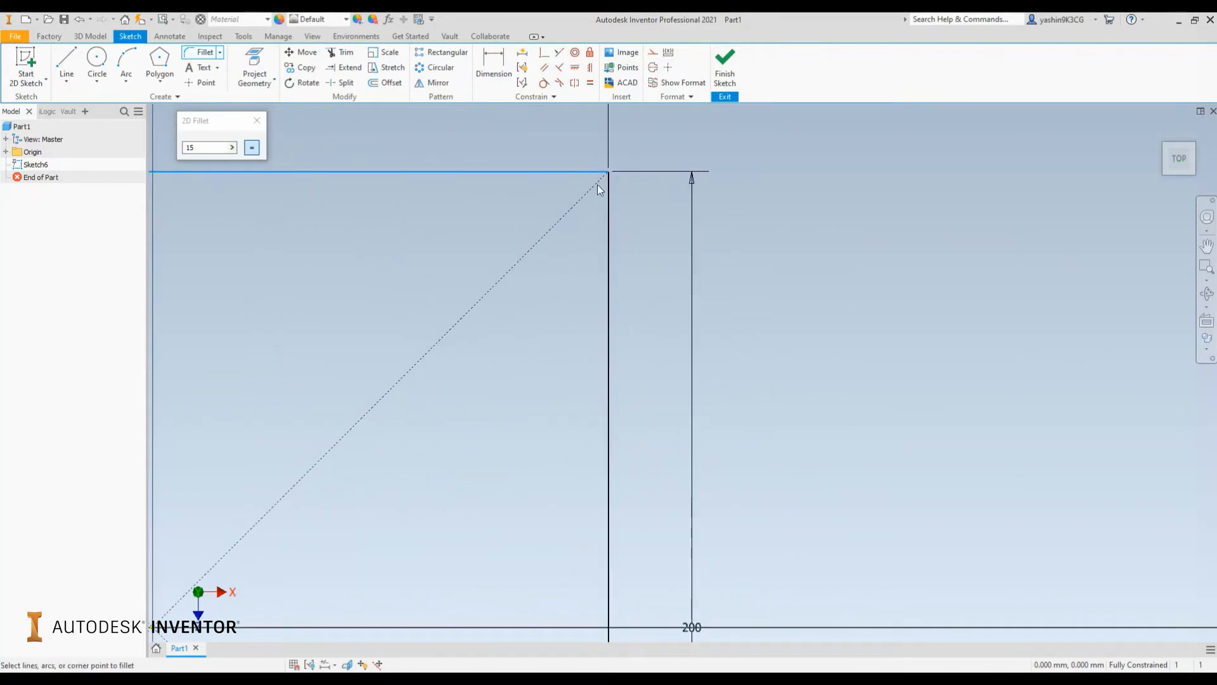
{"action": "left_click", "coordinate": [597, 185]}
{"action": "left_click", "coordinate": [610, 200]}
{"action": "scroll", "coordinate": [610, 201], "scroll_direction": "up", "scroll_amount": 4}
{"action": "scroll", "coordinate": [618, 315], "scroll_direction": "down", "scroll_amount": 3}
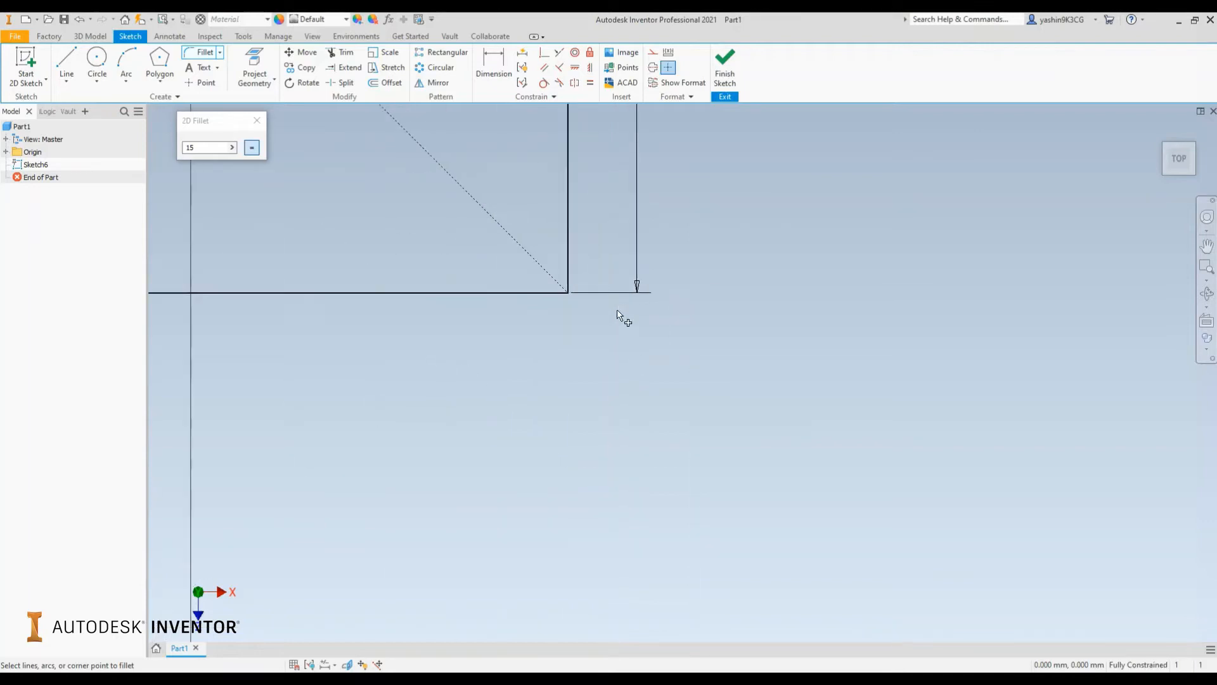
{"action": "left_click", "coordinate": [569, 265]}
{"action": "left_click", "coordinate": [530, 292]}
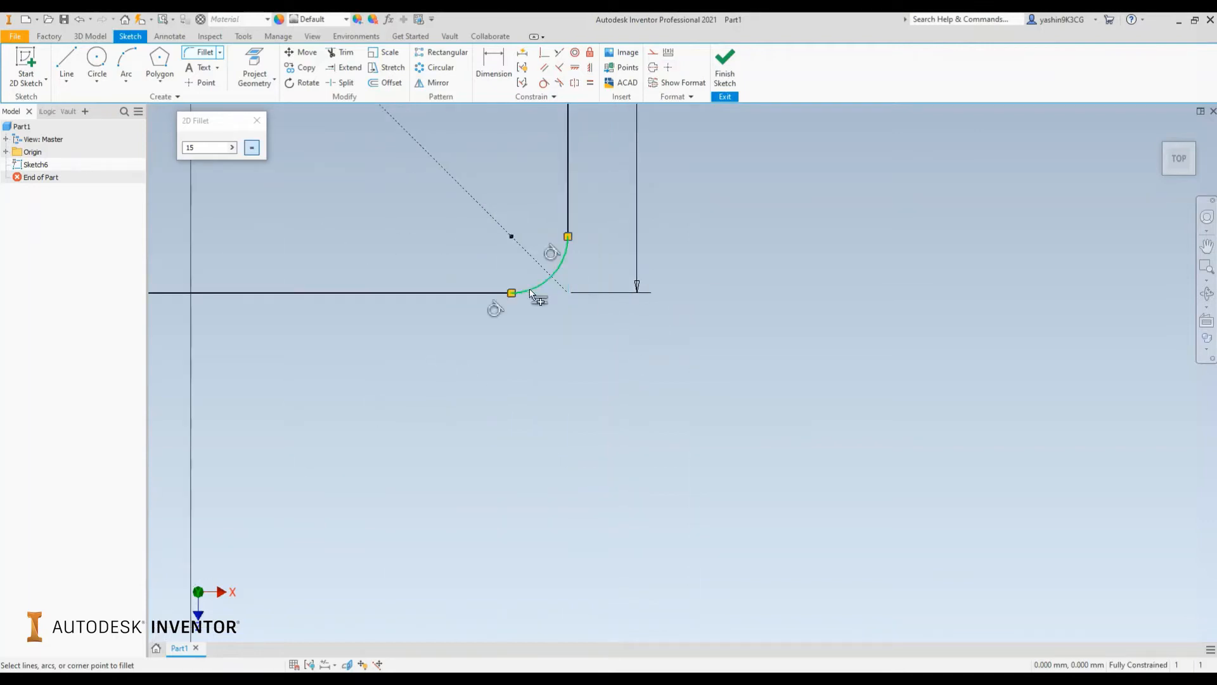
Step: Fillet the square's remaining lower-left corner with the 15 mm radius and end the Fillet command
{"action": "middle_click_drag", "start_coordinate": [441, 259], "coordinate": [632, 324]}
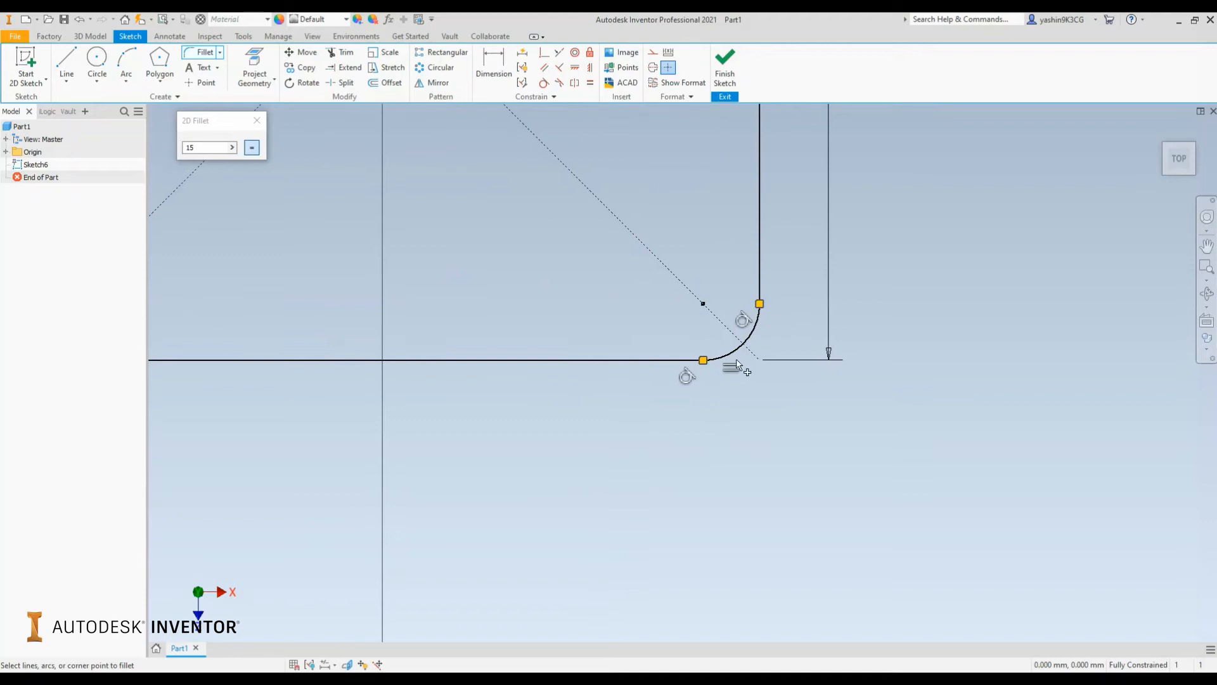
{"action": "middle_click_drag", "start_coordinate": [280, 264], "coordinate": [557, 299]}
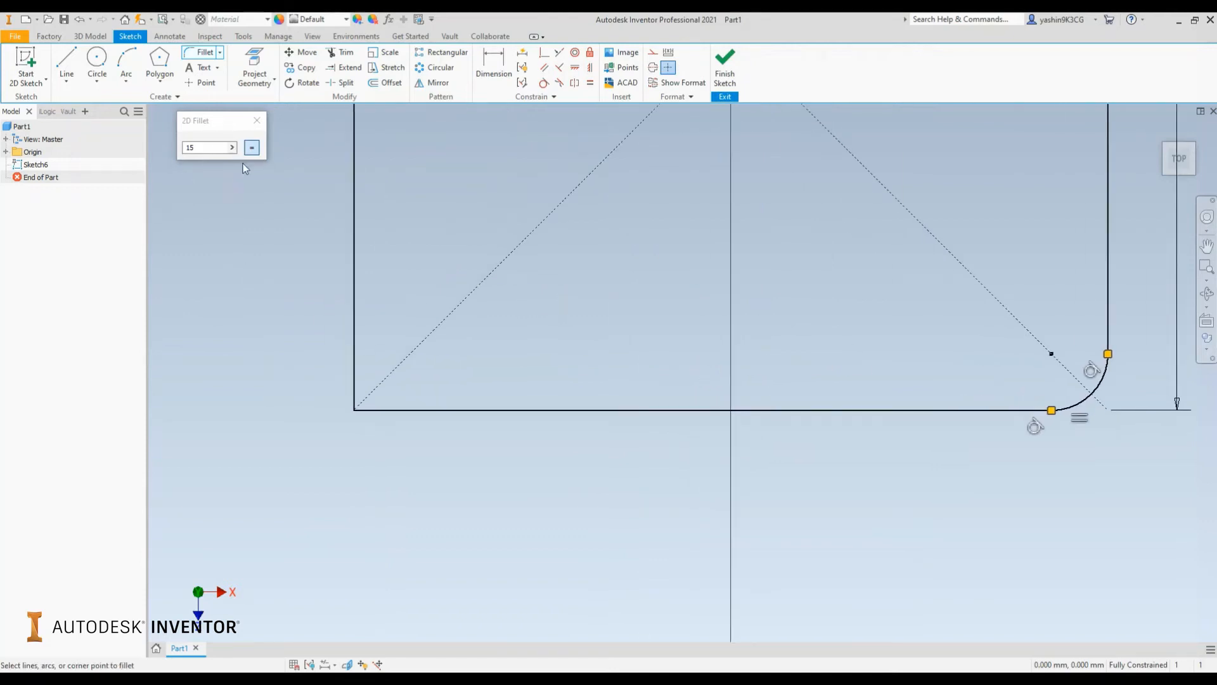
{"action": "left_click", "coordinate": [354, 325]}
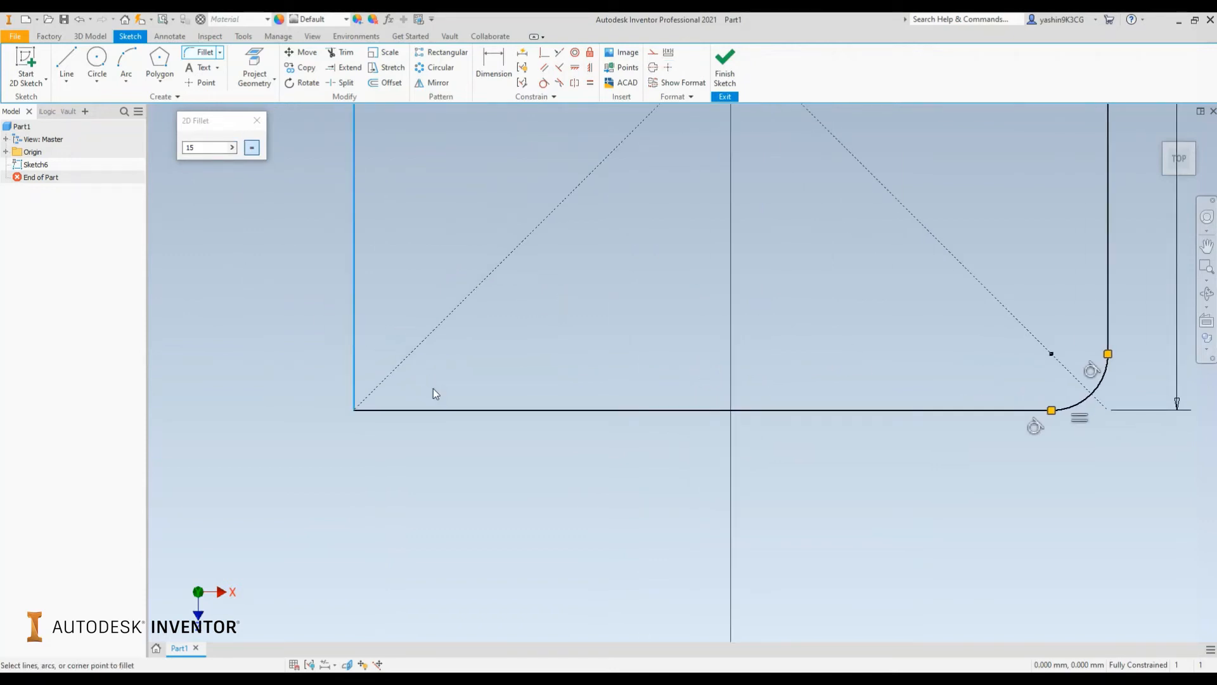
{"action": "left_click", "coordinate": [435, 409]}
{"action": "right_click", "coordinate": [529, 344]}
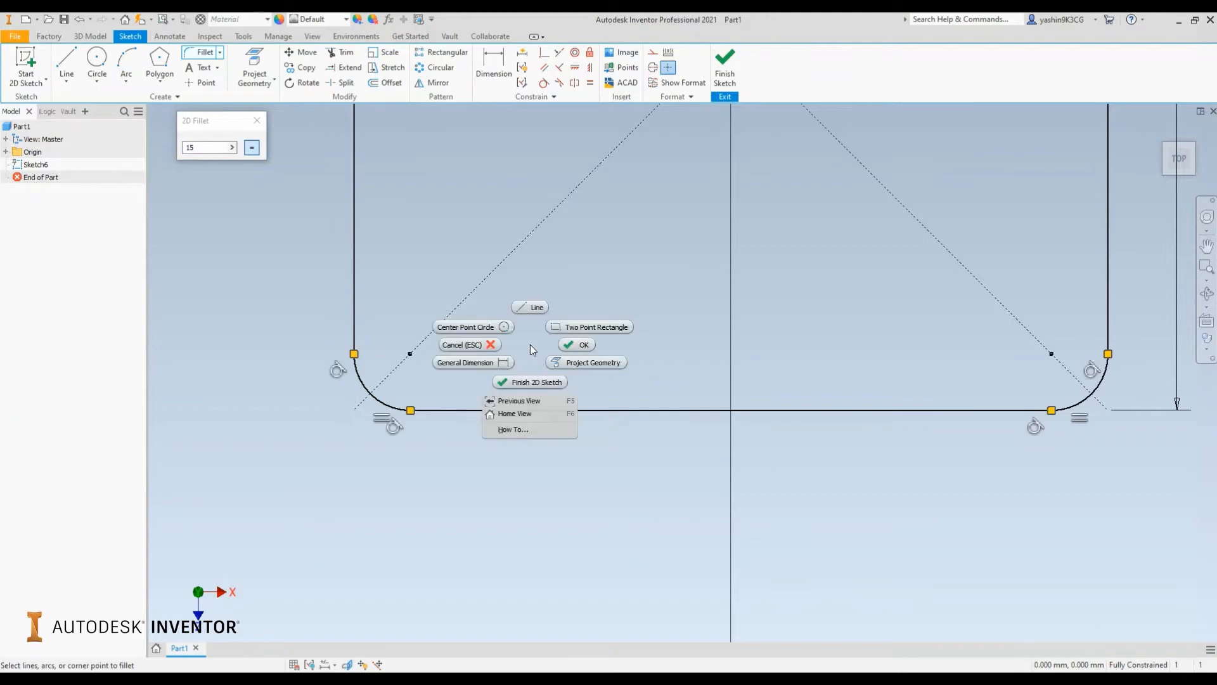
{"action": "left_click", "coordinate": [576, 344]}
Step: Finish the sketch and extrude the rounded square profile upward into a solid block
{"action": "scroll", "coordinate": [565, 338], "scroll_direction": "up", "scroll_amount": 7}
{"action": "middle_click_drag", "start_coordinate": [570, 277], "coordinate": [501, 307]}
{"action": "scroll", "coordinate": [501, 307], "scroll_direction": "down", "scroll_amount": 3}
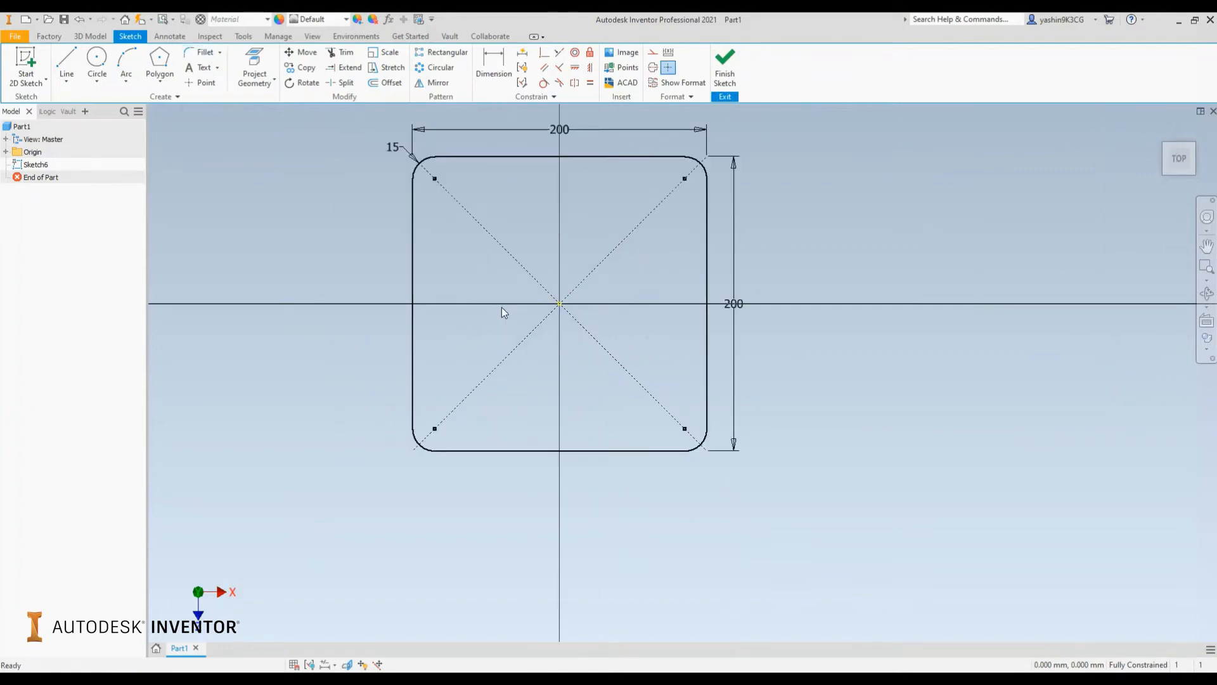
{"action": "left_click", "coordinate": [724, 64]}
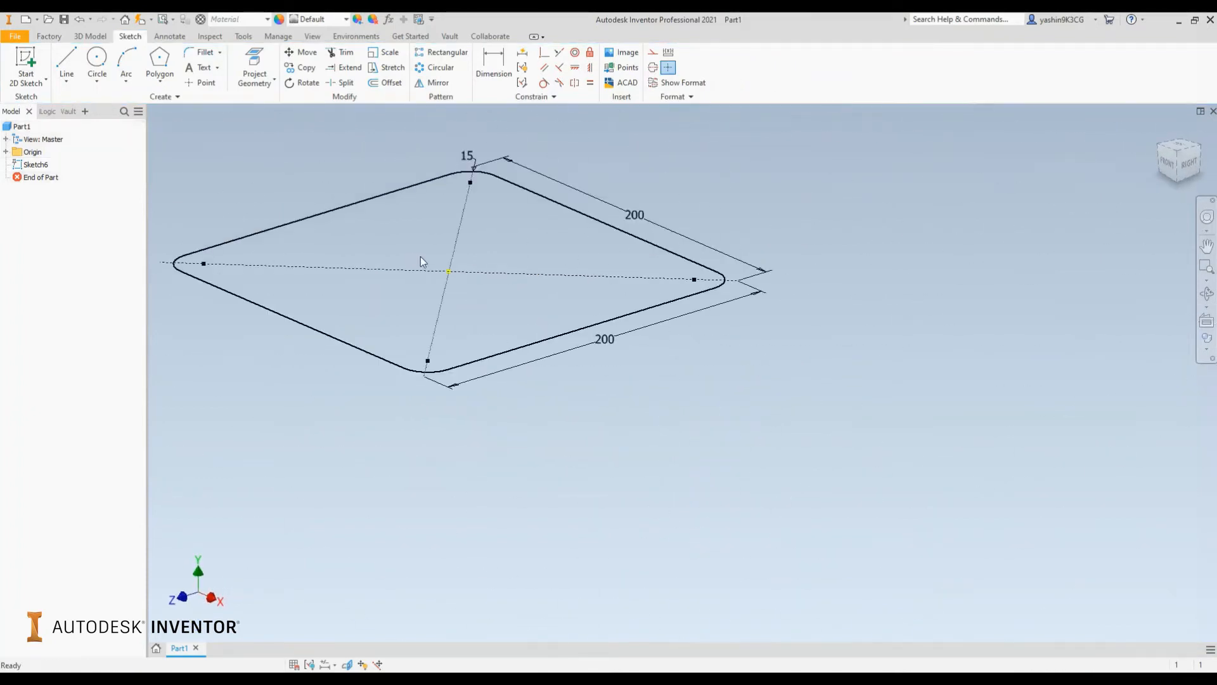
{"action": "key", "text": "e"}
{"action": "left_click", "coordinate": [31, 299]}
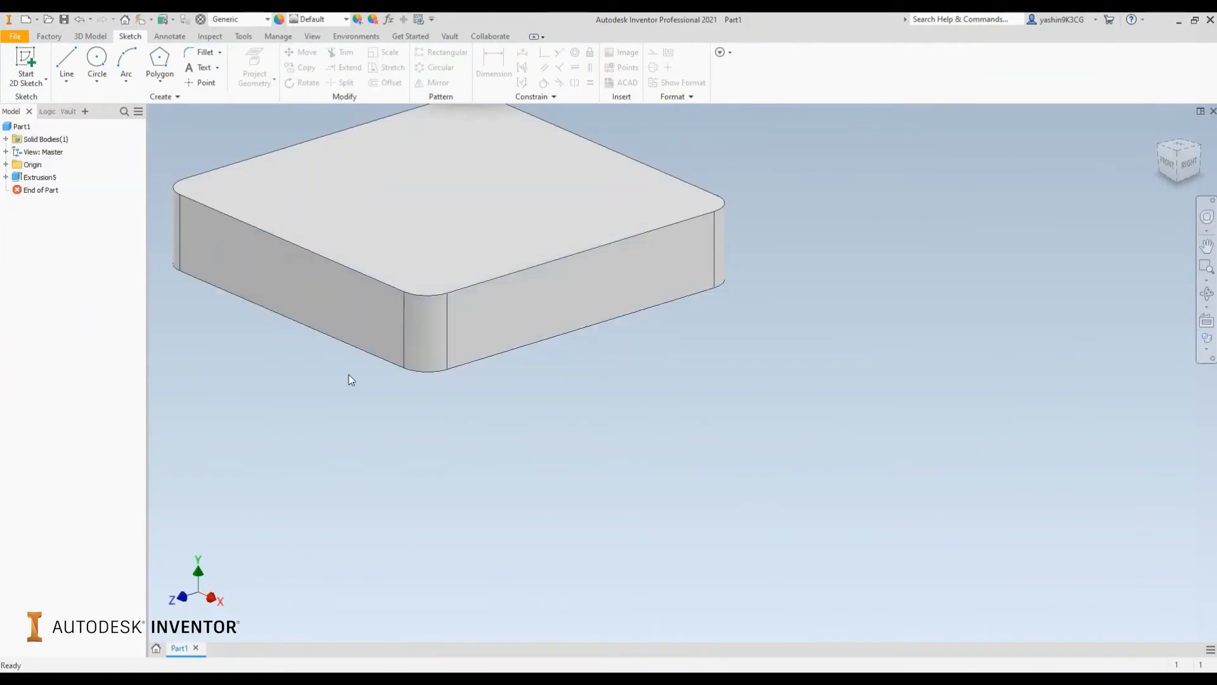
Step: Start a new 2D sketch on the top face of the extruded block
{"action": "scroll", "coordinate": [356, 400], "scroll_direction": "down", "scroll_amount": 3}
{"action": "middle_click_drag", "start_coordinate": [421, 407], "coordinate": [514, 473], "text": "shift"}
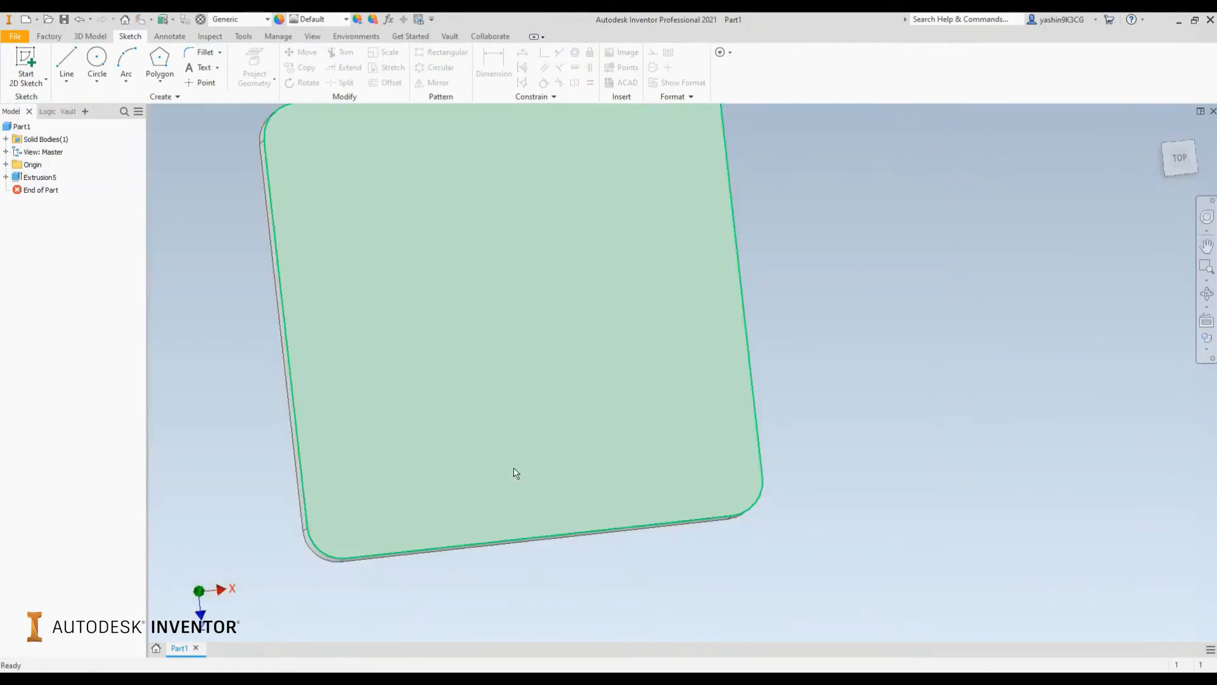
{"action": "left_click", "coordinate": [1179, 158]}
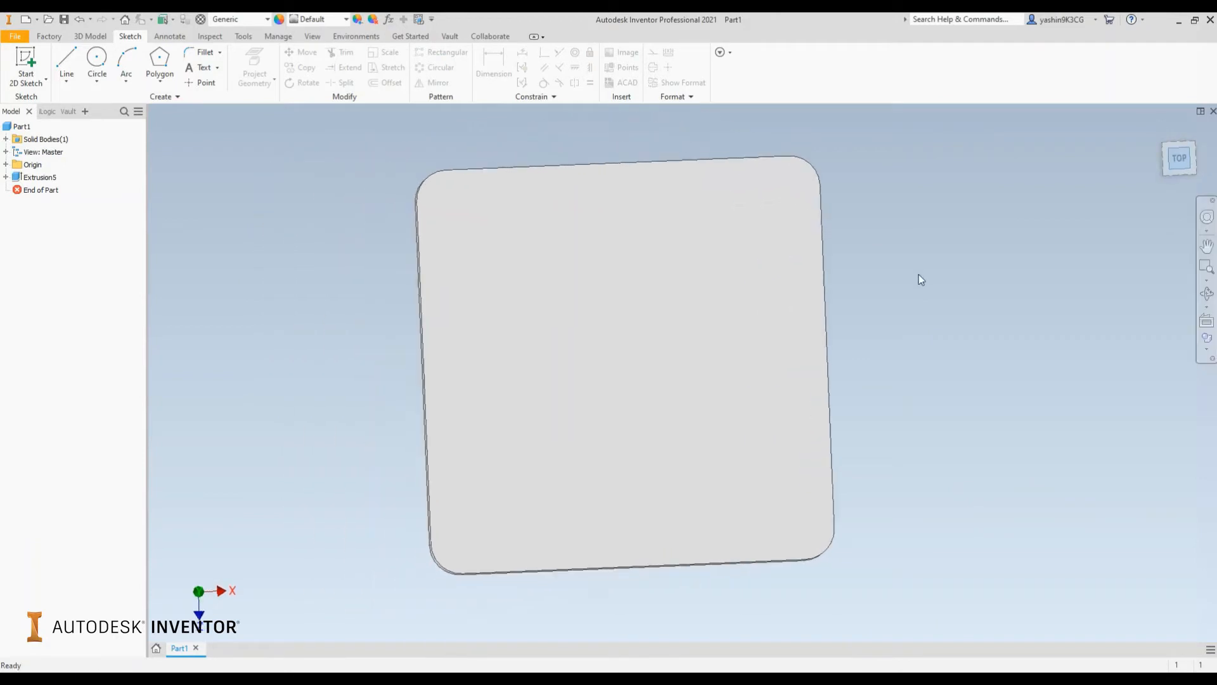
{"action": "left_click", "coordinate": [26, 63]}
{"action": "left_click", "coordinate": [549, 307]}
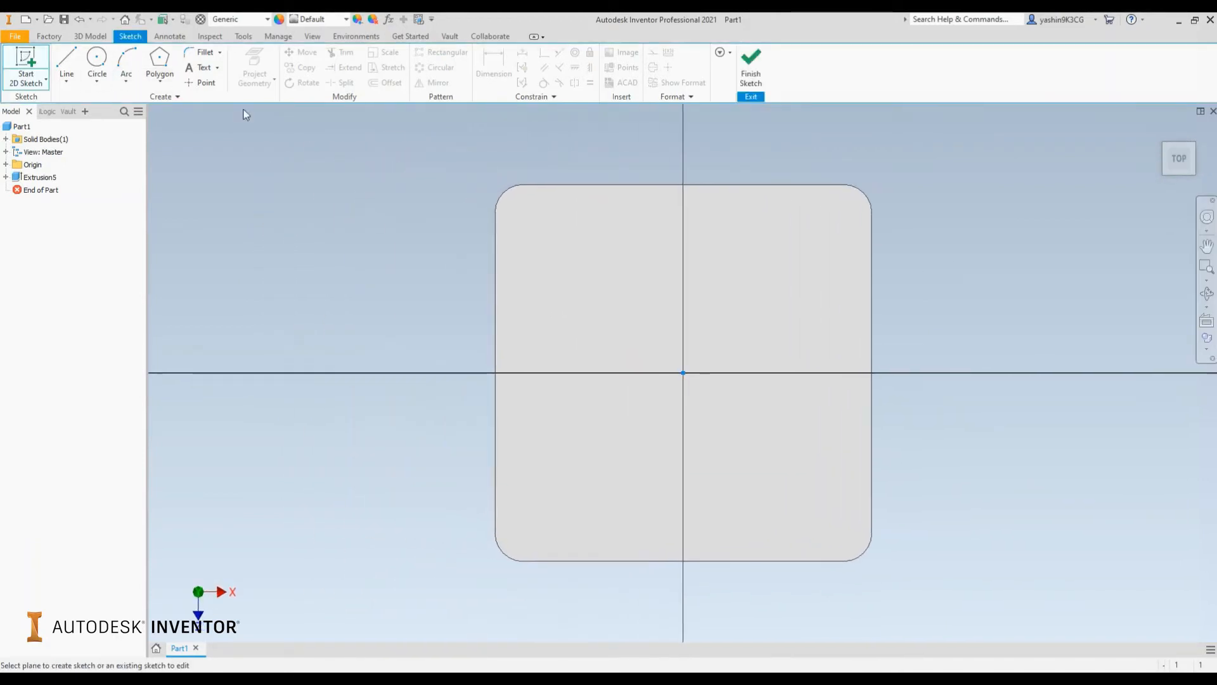
Step: Draw an 80 by 80 mm two-point center rectangle centred on the sketch origin of the block's top face
{"action": "left_click", "coordinate": [161, 83]}
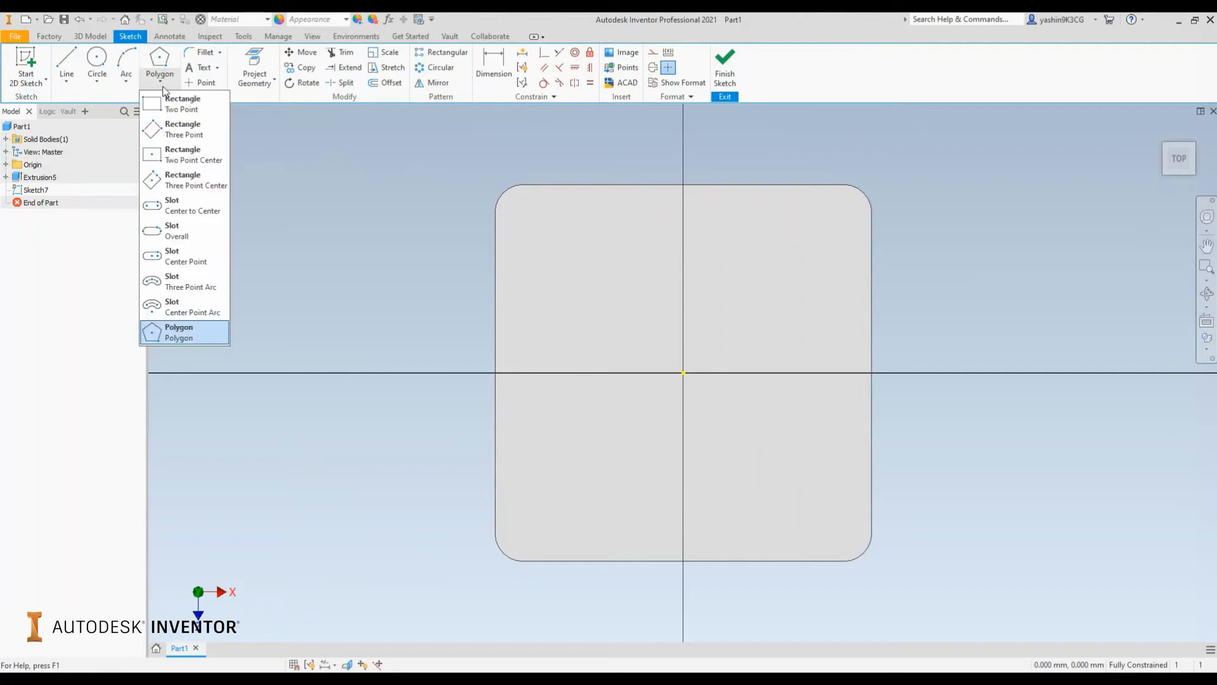
{"action": "left_click", "coordinate": [206, 166]}
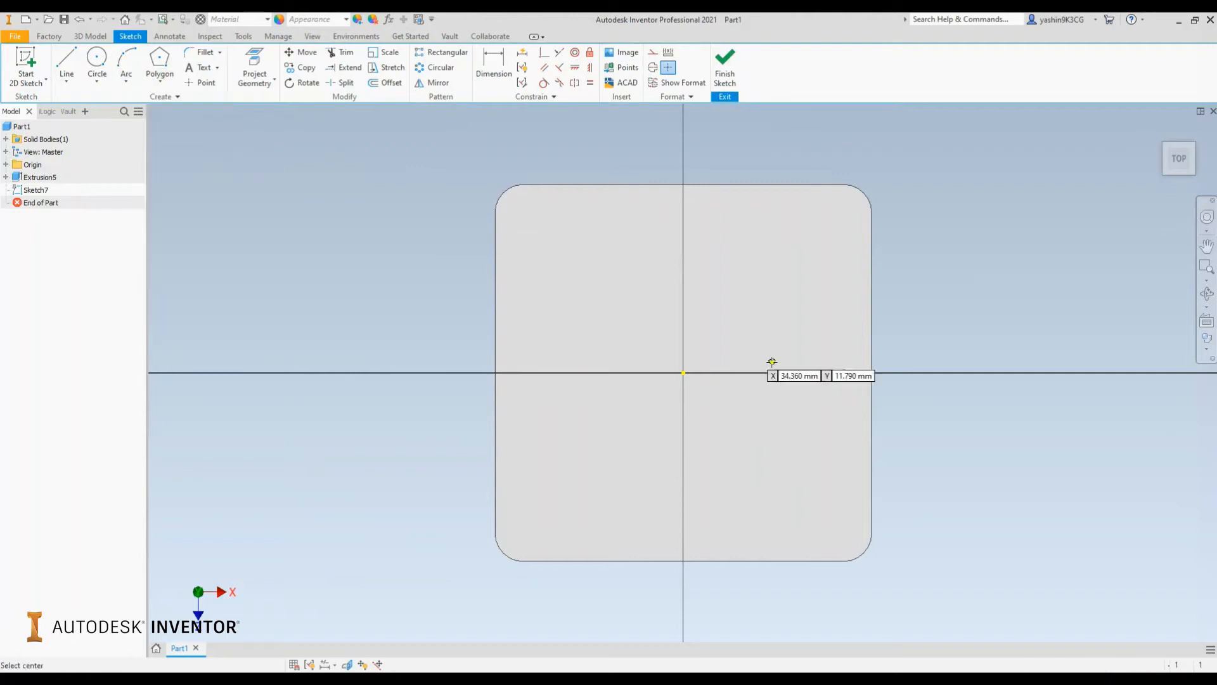
{"action": "left_click", "coordinate": [682, 373]}
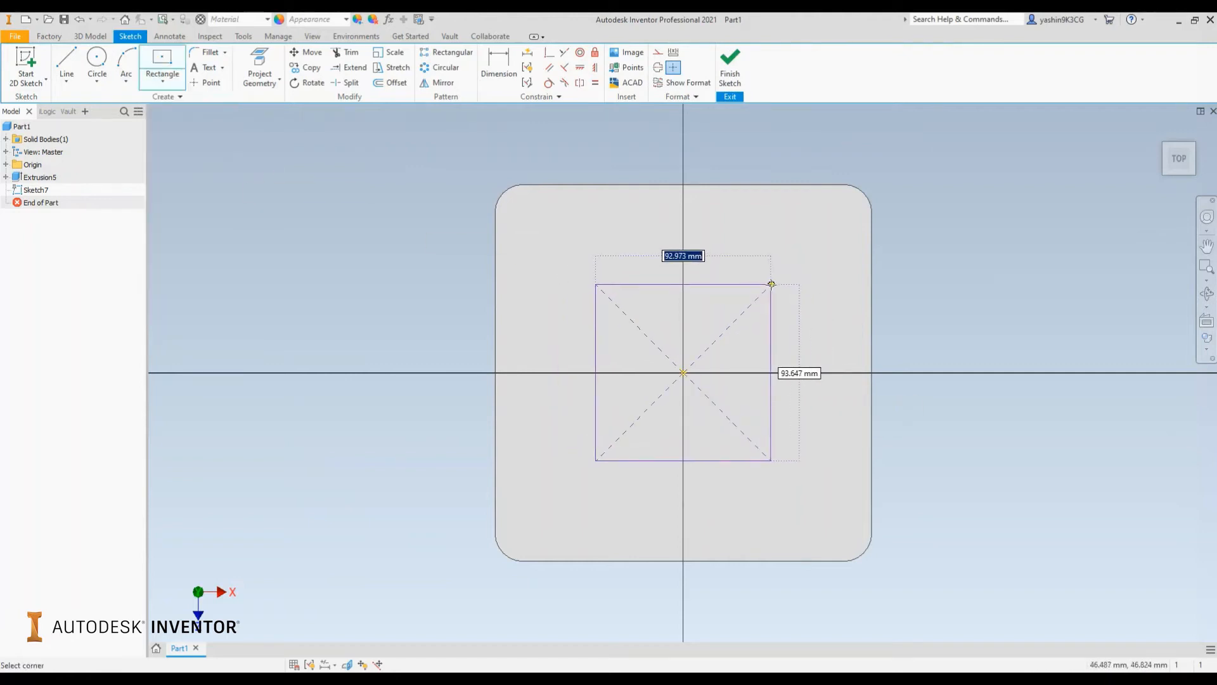
{"action": "type", "text": "80"}
{"action": "key", "text": "Tab"}
{"action": "type", "text": "8"}
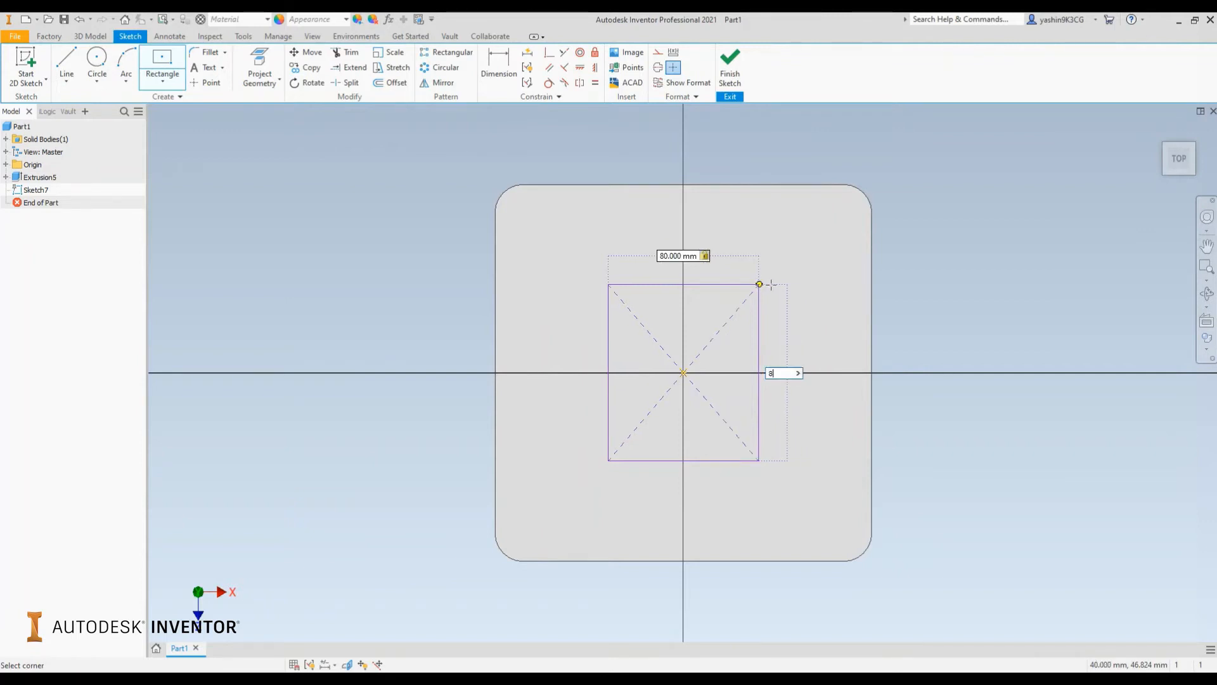
{"action": "type", "text": "0"}
{"action": "key", "text": "Return"}
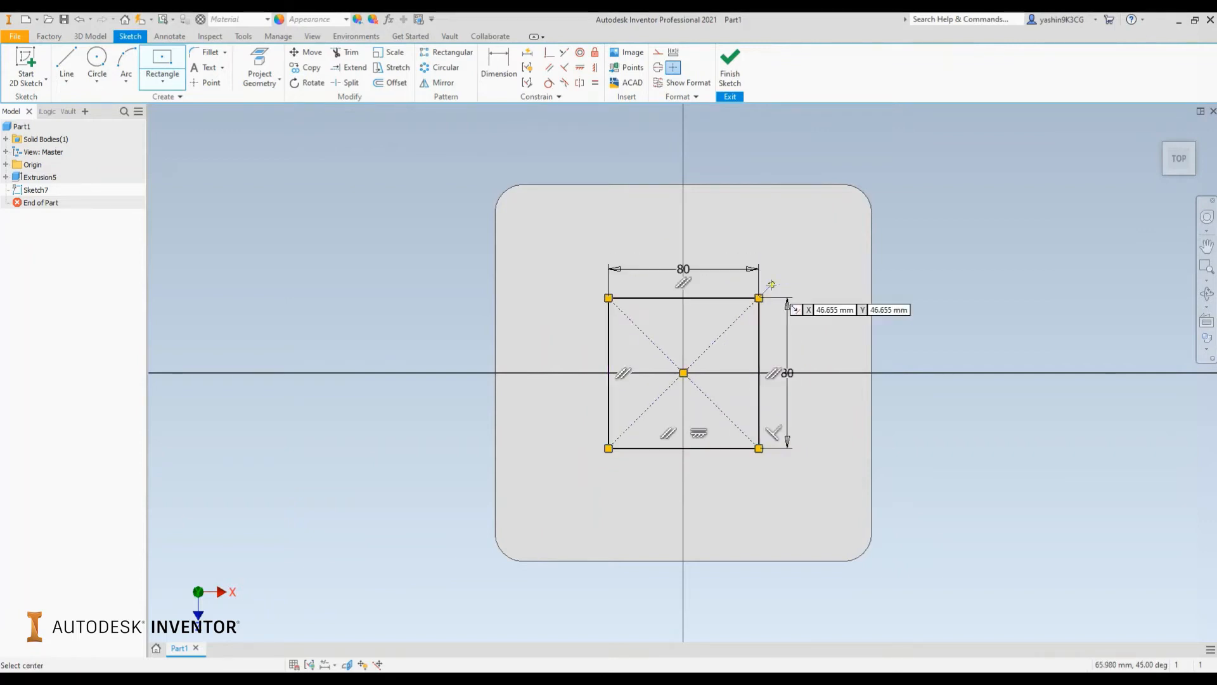
{"action": "right_click", "coordinate": [902, 262]}
{"action": "left_click", "coordinate": [949, 263]}
Step: Chamfer the 80 mm square's upper-right corner in the sketch with the equal-distance method and a distance of 10 mm
{"action": "middle_click_drag", "start_coordinate": [668, 308], "coordinate": [531, 253]}
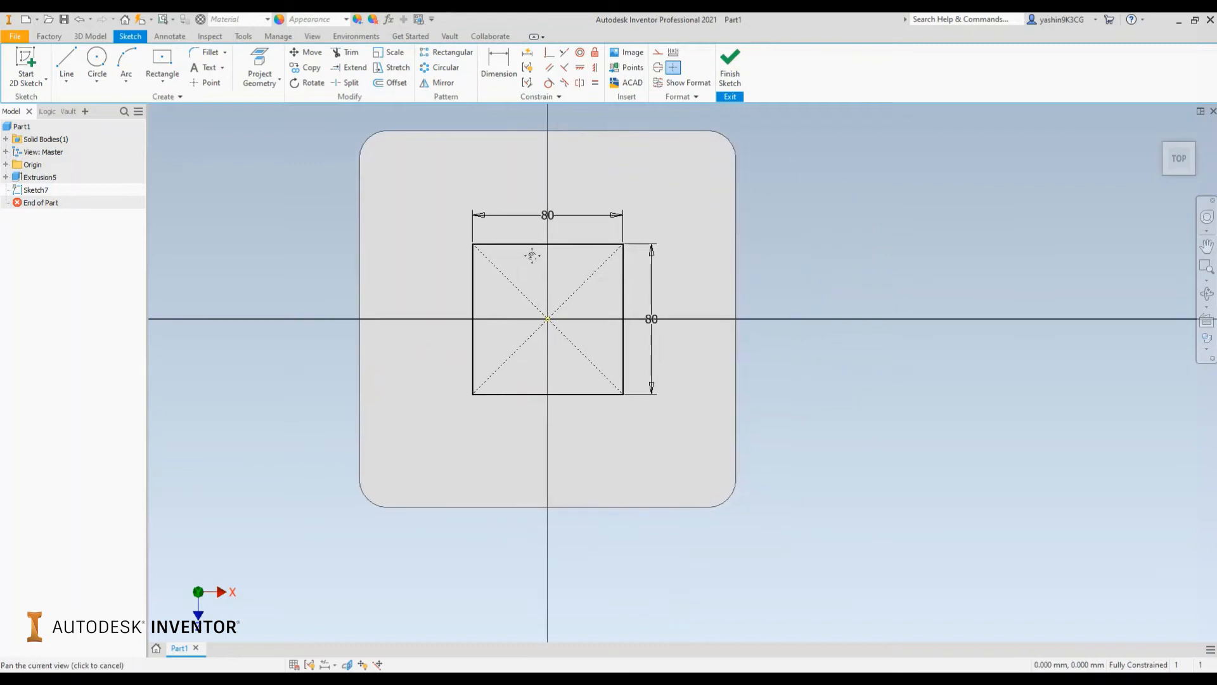
{"action": "scroll", "coordinate": [531, 254], "scroll_direction": "up", "scroll_amount": 3}
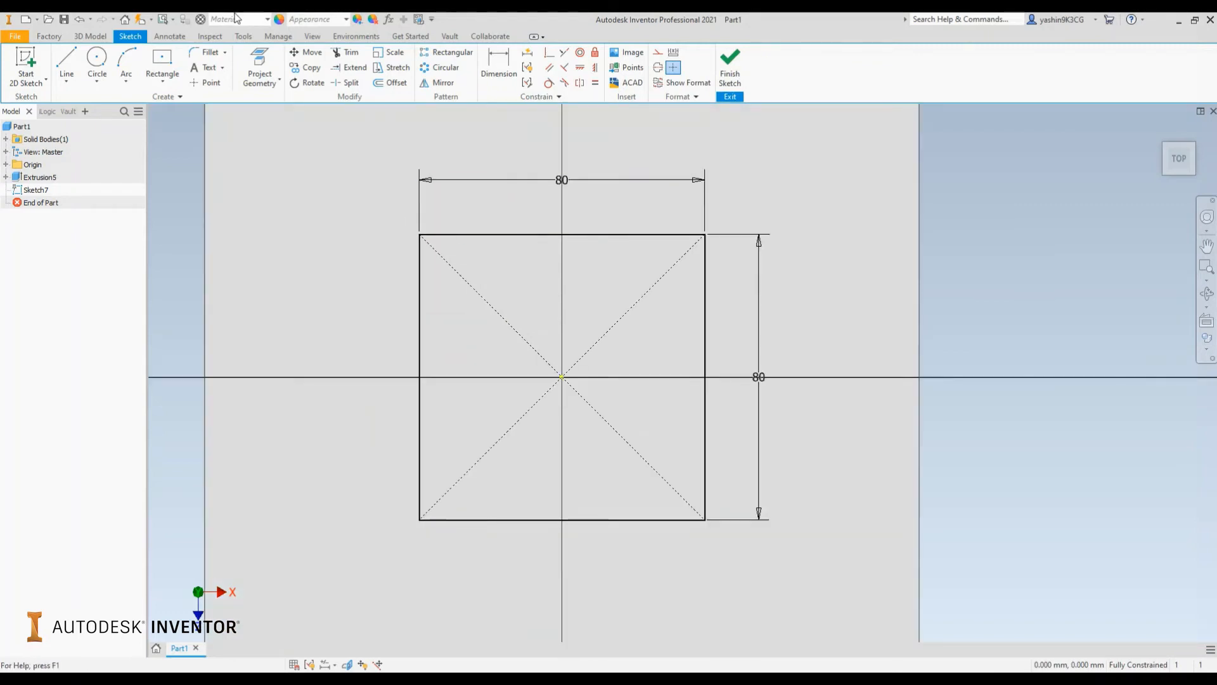
{"action": "left_click", "coordinate": [225, 52]}
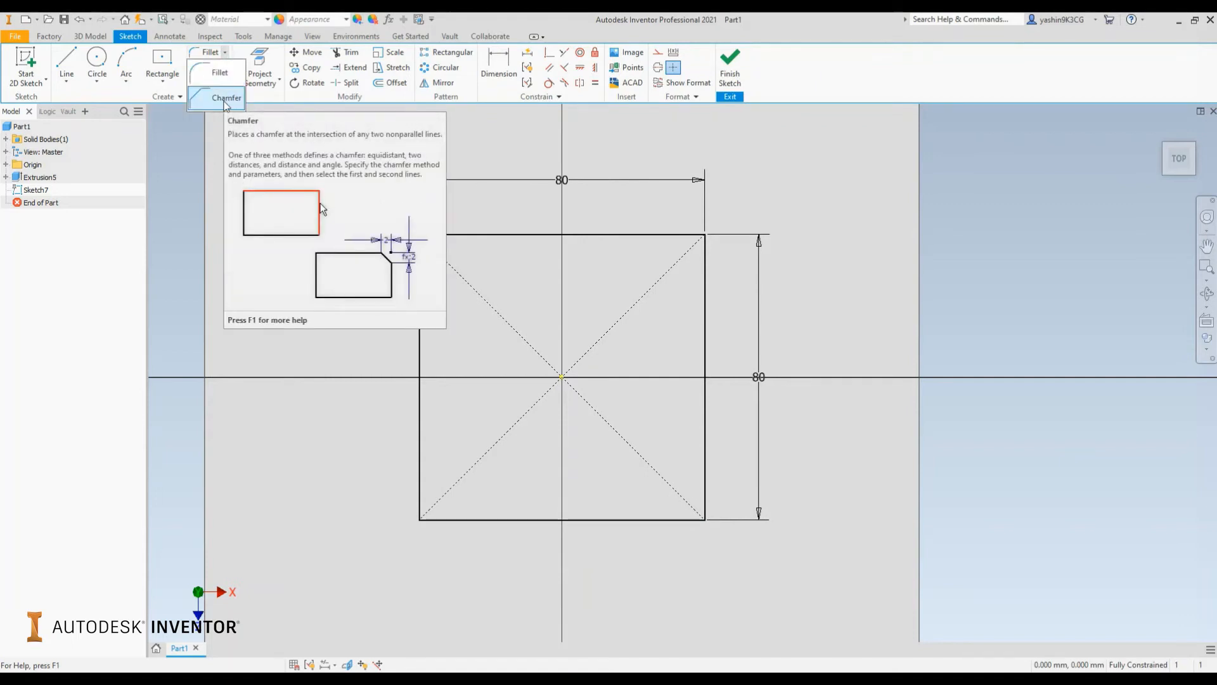
{"action": "left_click", "coordinate": [227, 99]}
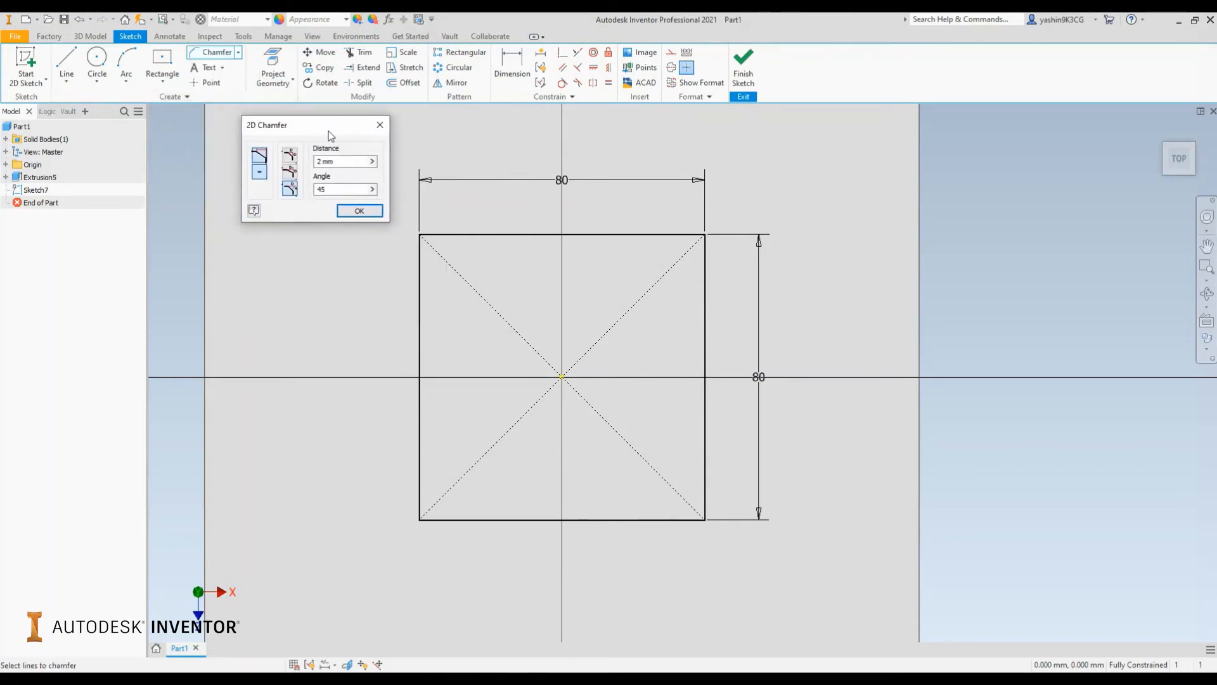
{"action": "left_click_drag", "start_coordinate": [328, 130], "coordinate": [332, 130]}
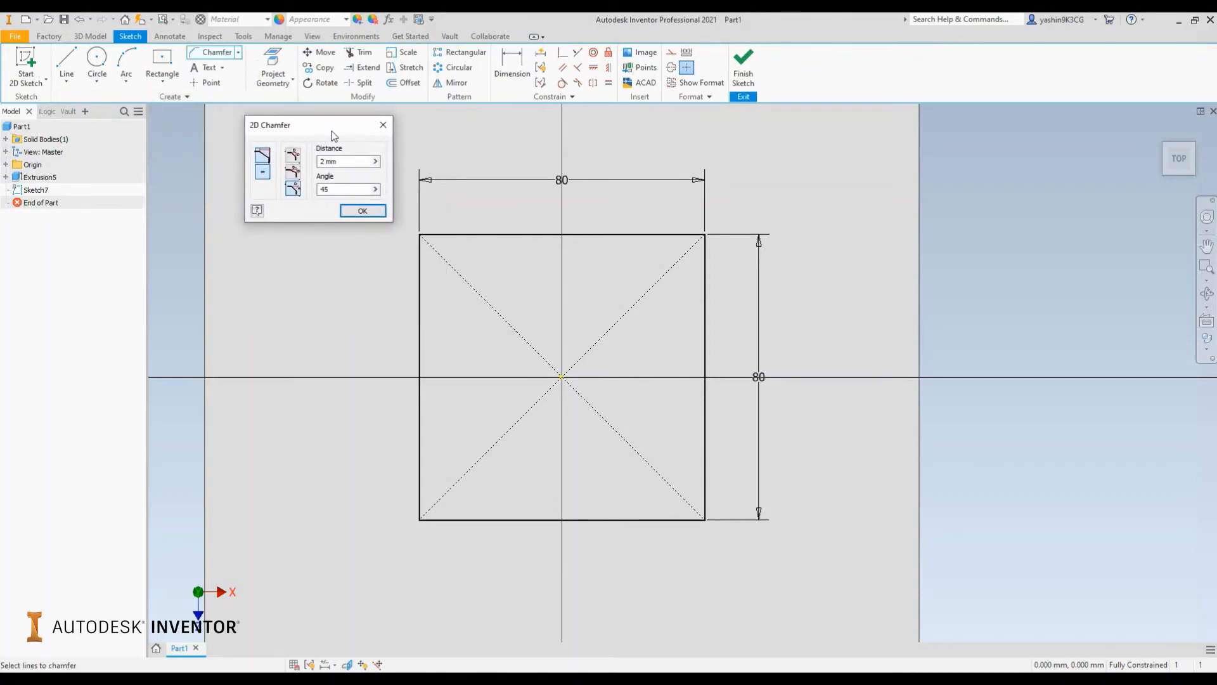
{"action": "left_click", "coordinate": [299, 157]}
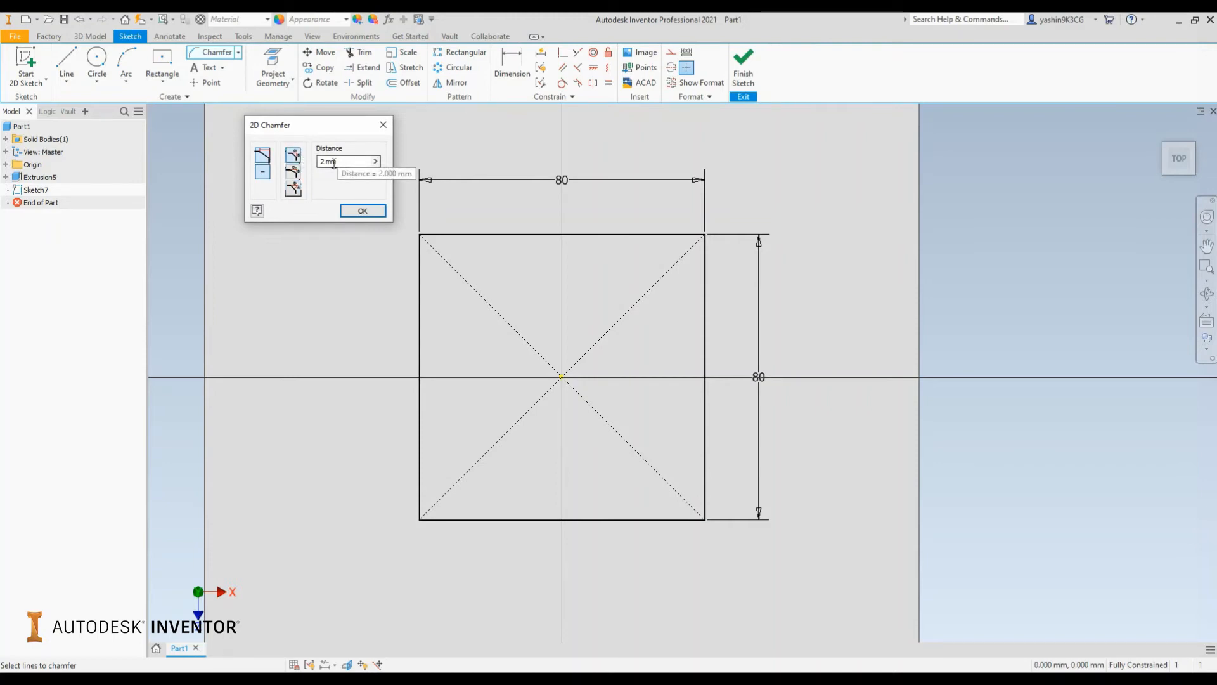
{"action": "scroll", "coordinate": [688, 253], "scroll_direction": "down", "scroll_amount": 5}
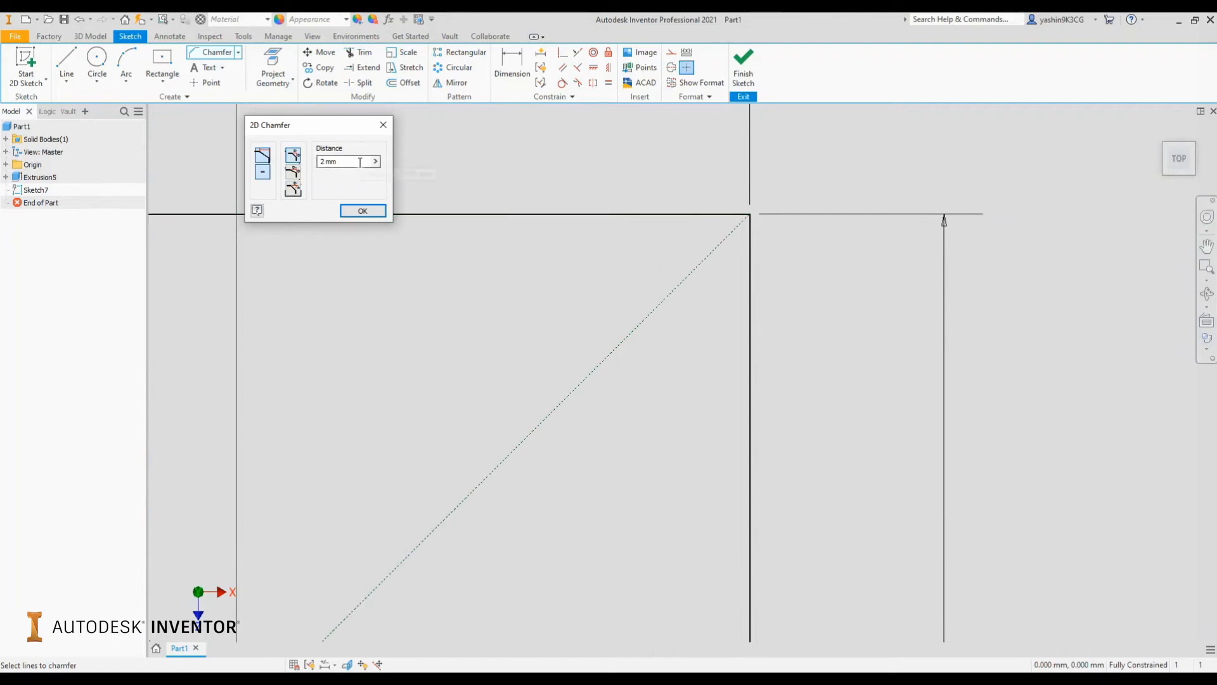
{"action": "left_click_drag", "start_coordinate": [355, 162], "coordinate": [307, 162]}
{"action": "type", "text": "10"}
{"action": "left_click", "coordinate": [666, 214]}
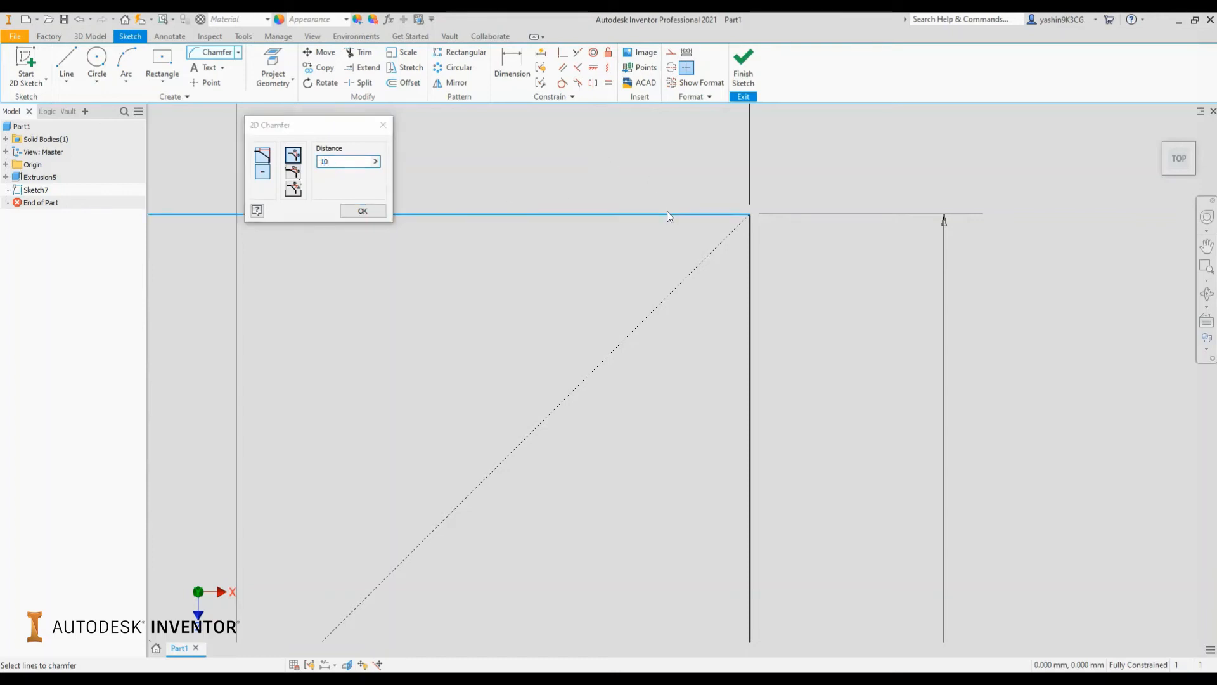
{"action": "left_click", "coordinate": [751, 248]}
Step: Examine the horizontal and vertical dimensions placed on the upper-right chamfer and how they relate to each other
{"action": "scroll", "coordinate": [753, 249], "scroll_direction": "down", "scroll_amount": 2}
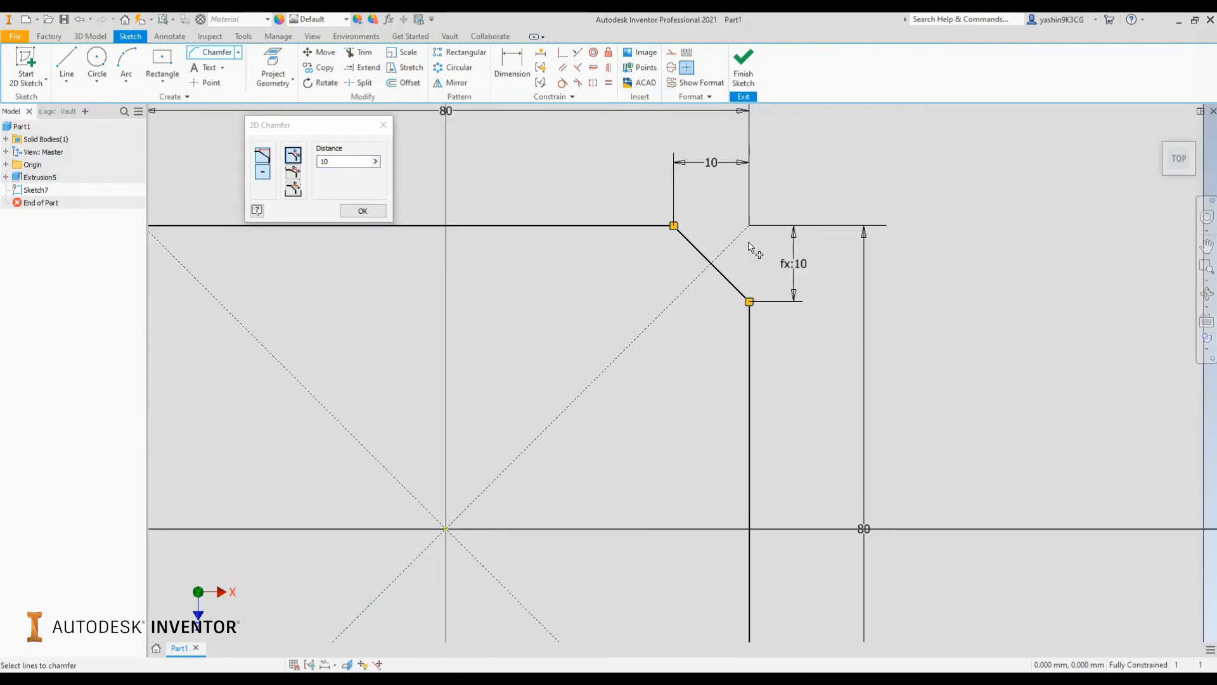
{"action": "middle_click_drag", "start_coordinate": [753, 249], "coordinate": [637, 260]}
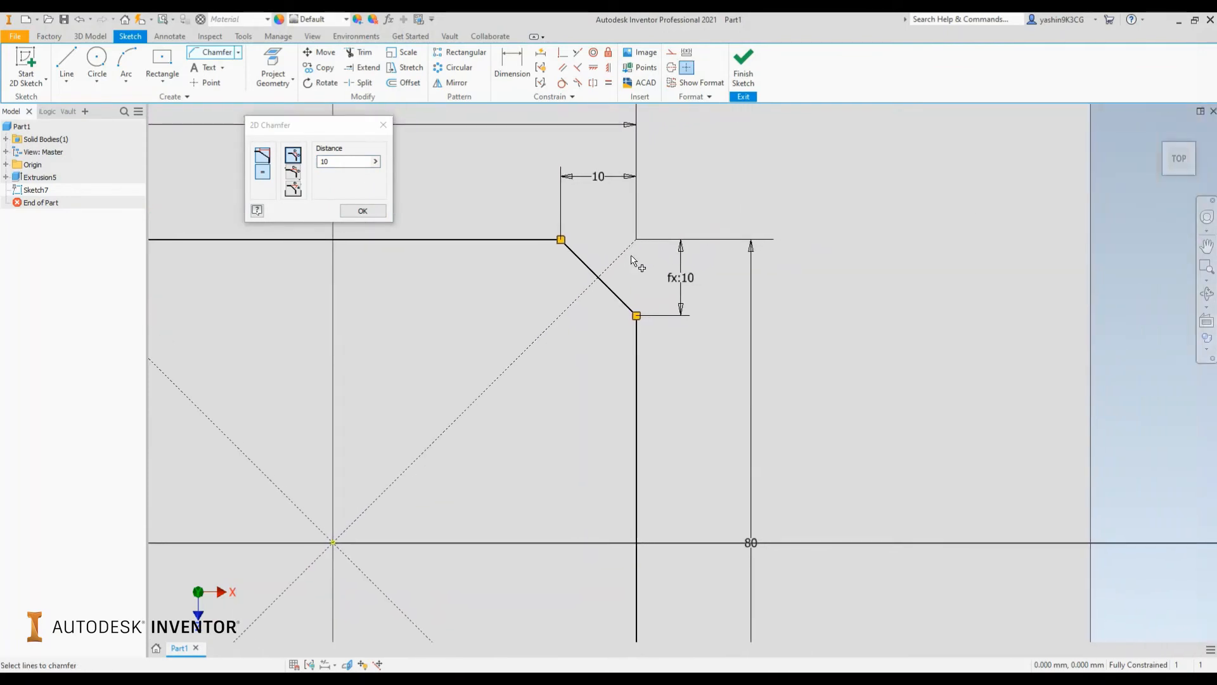
{"action": "scroll", "coordinate": [637, 260], "scroll_direction": "up", "scroll_amount": 3}
{"action": "middle_click_drag", "start_coordinate": [587, 194], "coordinate": [611, 279]}
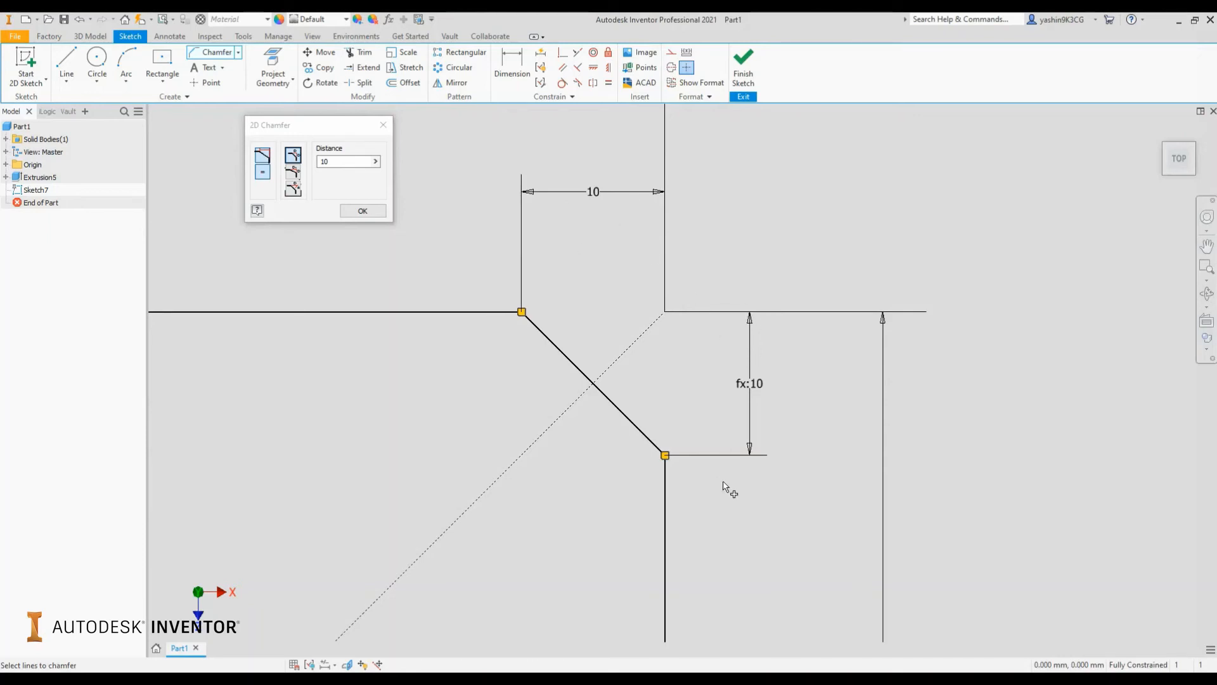
{"action": "scroll", "coordinate": [723, 484], "scroll_direction": "down", "scroll_amount": 4}
{"action": "mouse_move", "coordinate": [728, 489]}
{"action": "middle_mouse_down"}
{"action": "mouse_move", "coordinate": [693, 378]}
{"action": "mouse_move", "coordinate": [679, 248]}
{"action": "middle_mouse_up"}
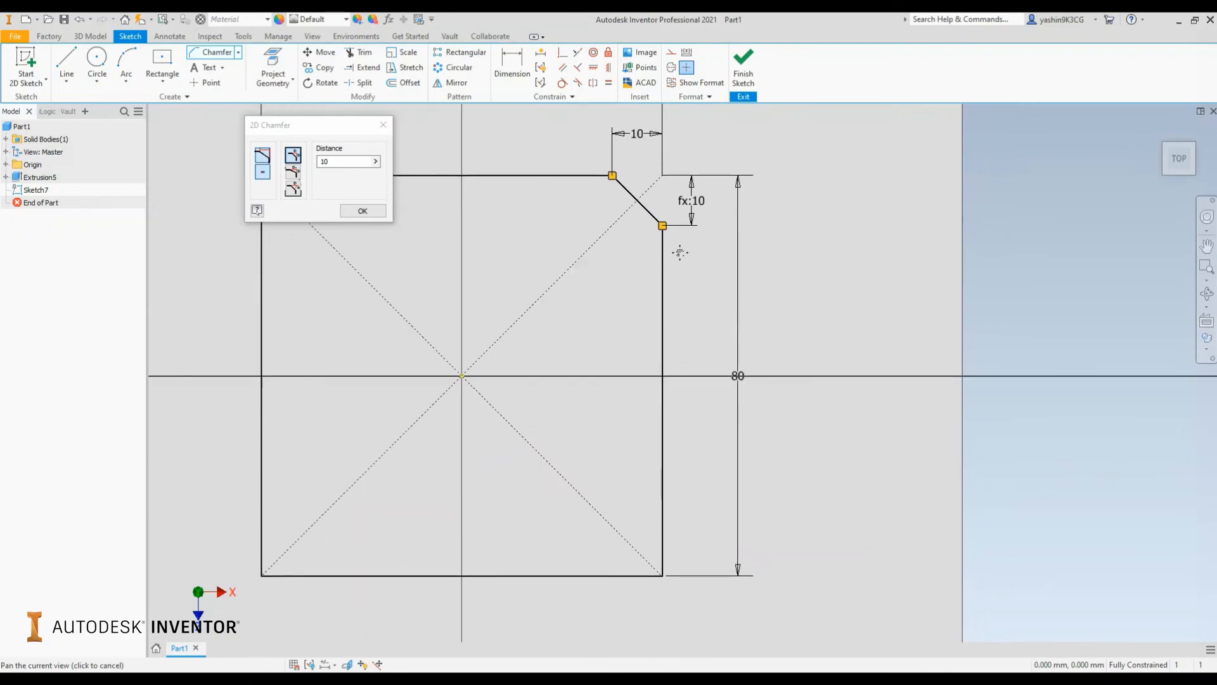
{"action": "mouse_move", "coordinate": [640, 387]}
{"action": "middle_mouse_down"}
{"action": "mouse_move", "coordinate": [611, 252]}
{"action": "mouse_move", "coordinate": [671, 258]}
{"action": "middle_mouse_up"}
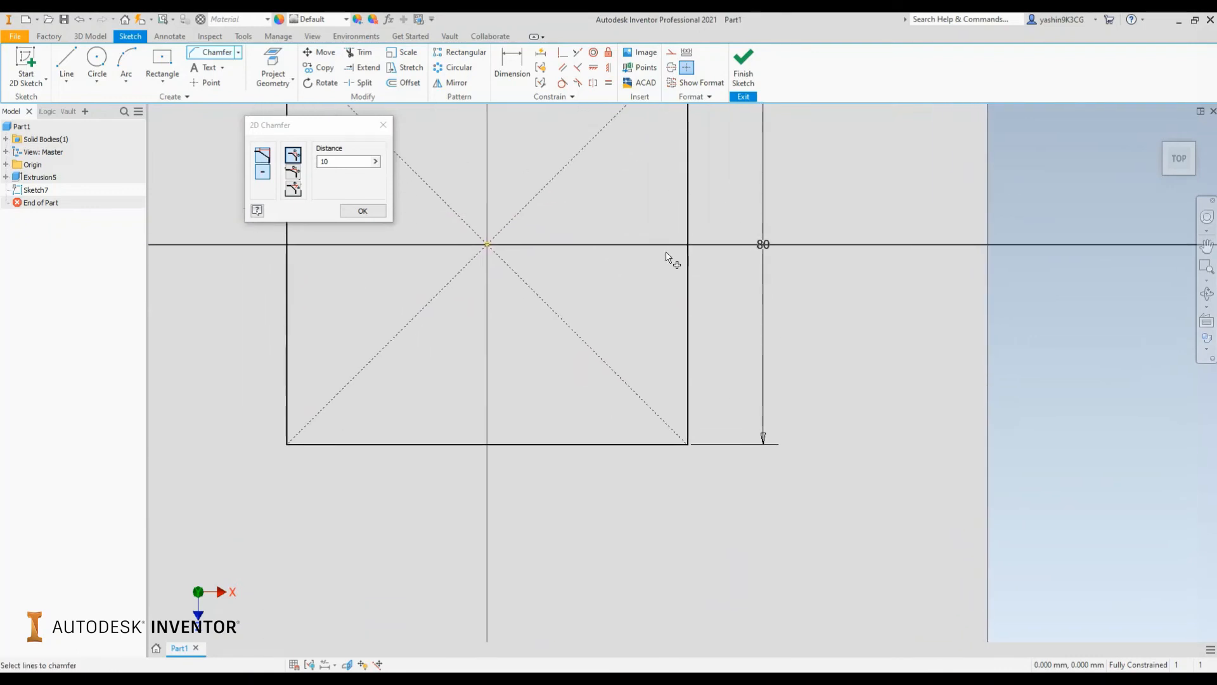
Step: Chamfer the square's lower-right corner with the two-distance method, 10 mm along the vertical edge and 20 mm along the bottom edge
{"action": "left_click", "coordinate": [293, 172]}
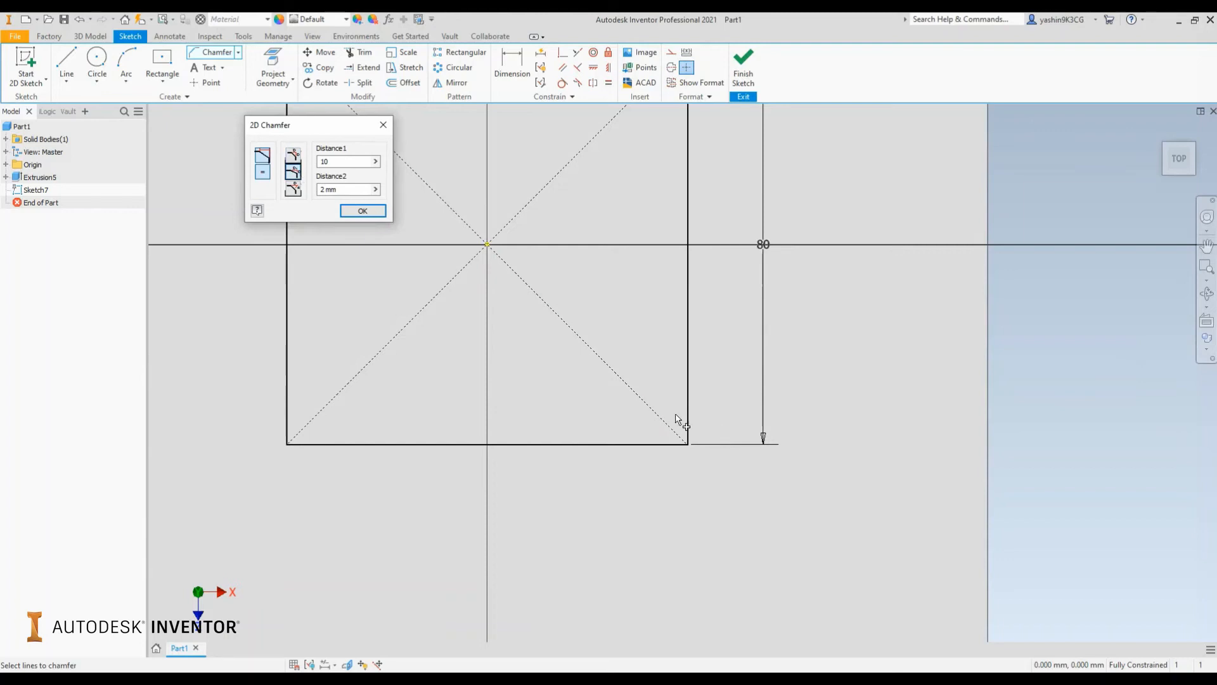
{"action": "scroll", "coordinate": [673, 421], "scroll_direction": "up", "scroll_amount": 3}
{"action": "scroll", "coordinate": [659, 380], "scroll_direction": "down", "scroll_amount": 5}
{"action": "scroll", "coordinate": [633, 209], "scroll_direction": "up", "scroll_amount": 4}
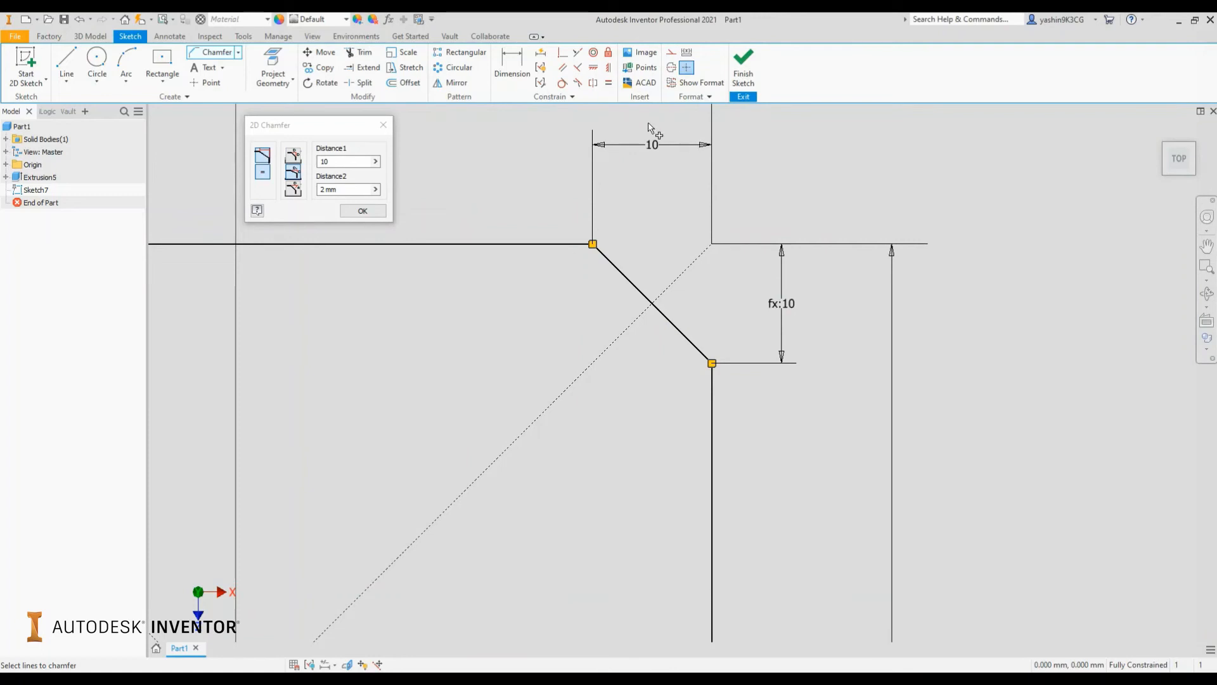
{"action": "scroll", "coordinate": [614, 247], "scroll_direction": "down", "scroll_amount": 5}
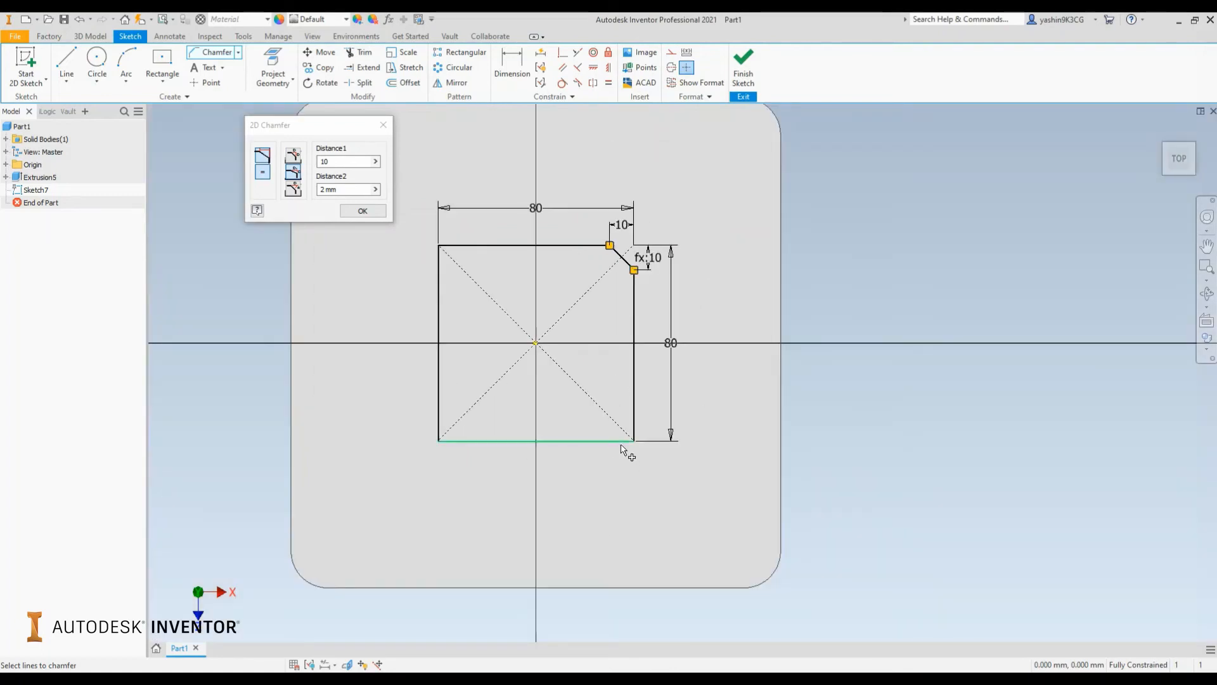
{"action": "scroll", "coordinate": [618, 442], "scroll_direction": "up", "scroll_amount": 4}
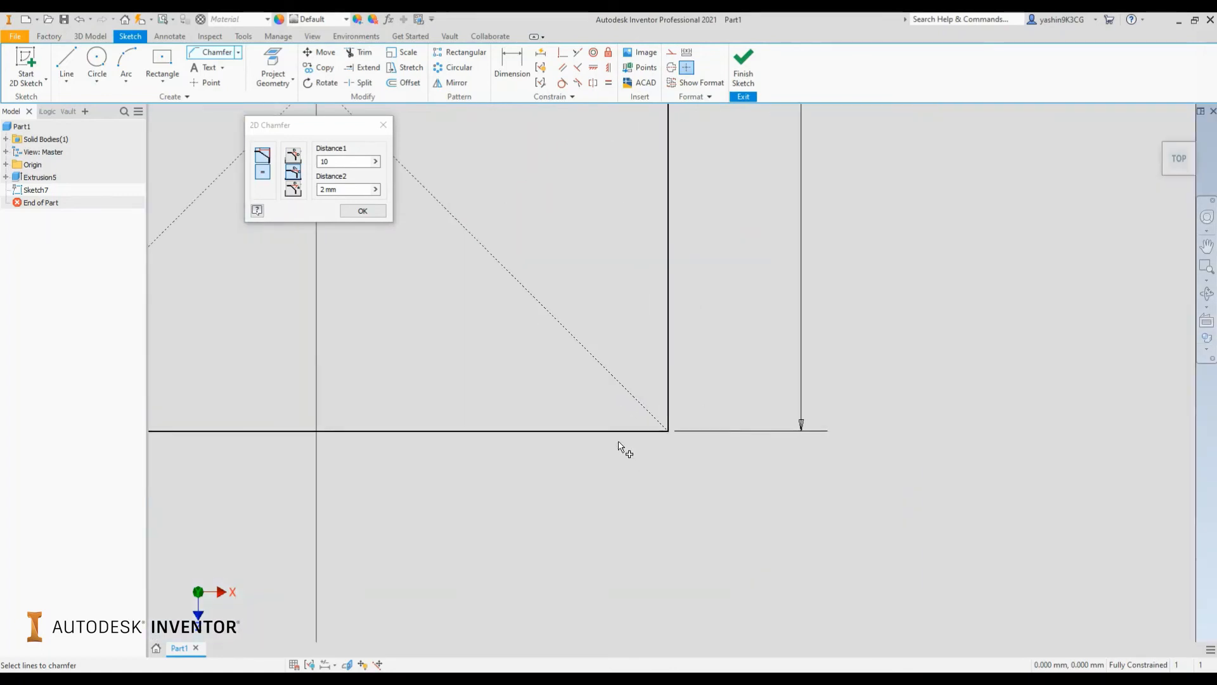
{"action": "left_click", "coordinate": [324, 161]}
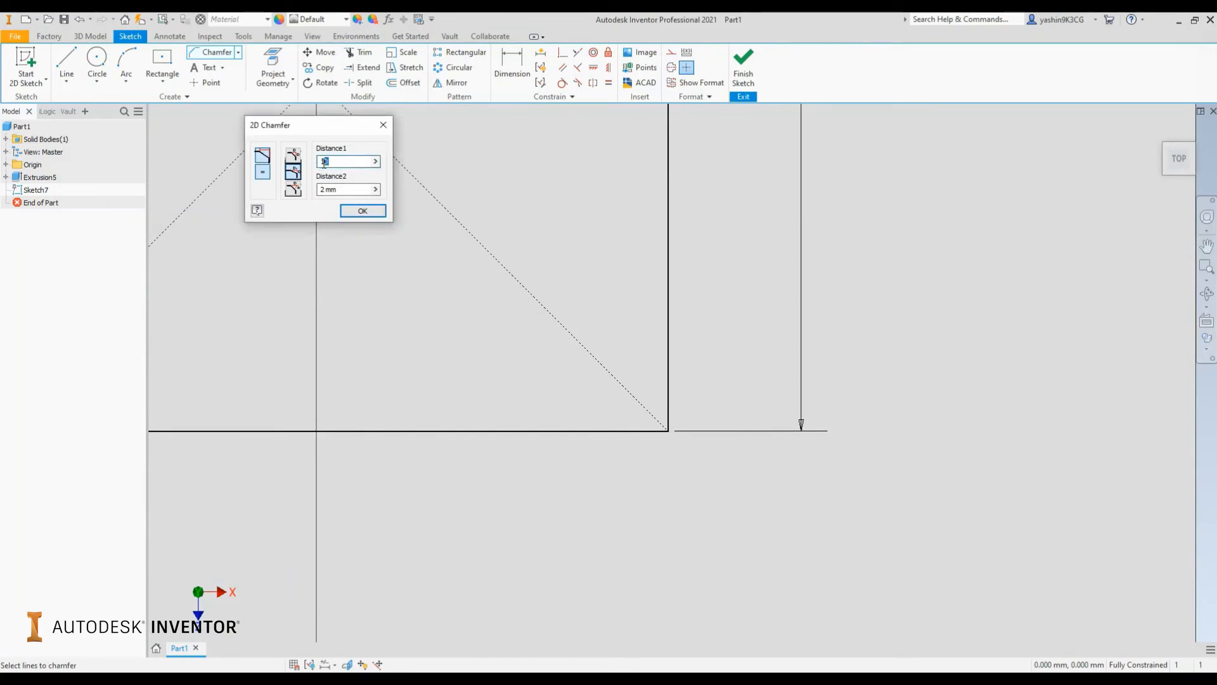
{"action": "left_click", "coordinate": [355, 189]}
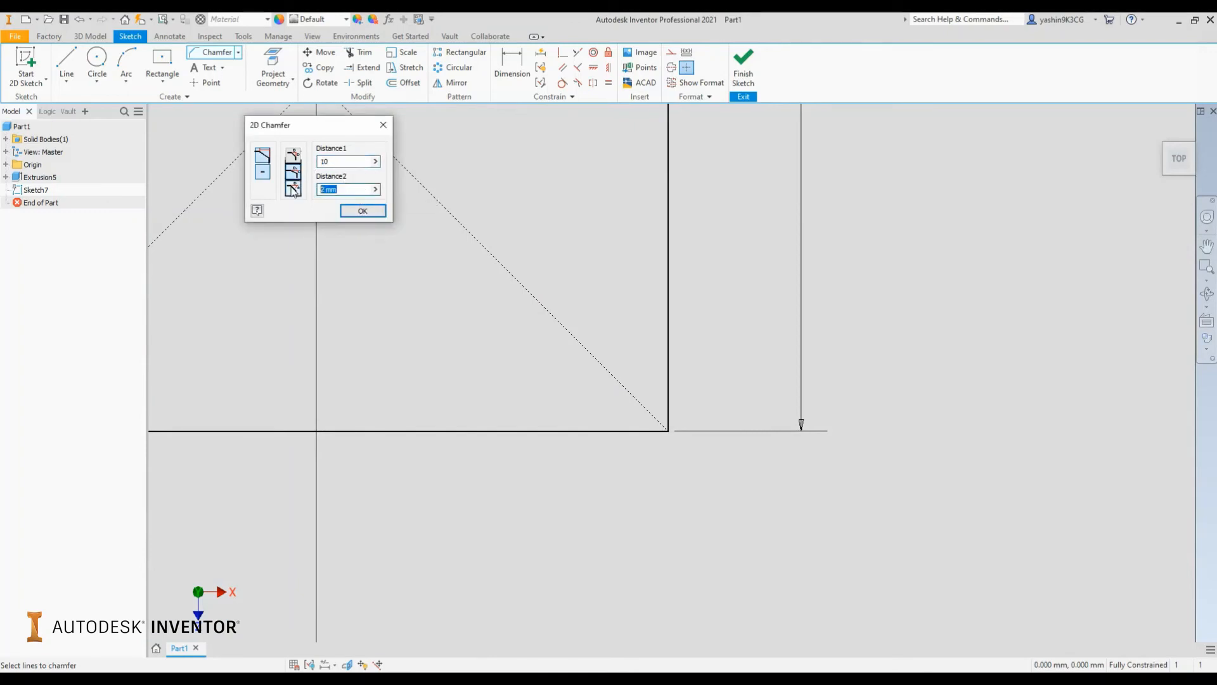
{"action": "type", "text": "20"}
{"action": "left_click", "coordinate": [667, 377]}
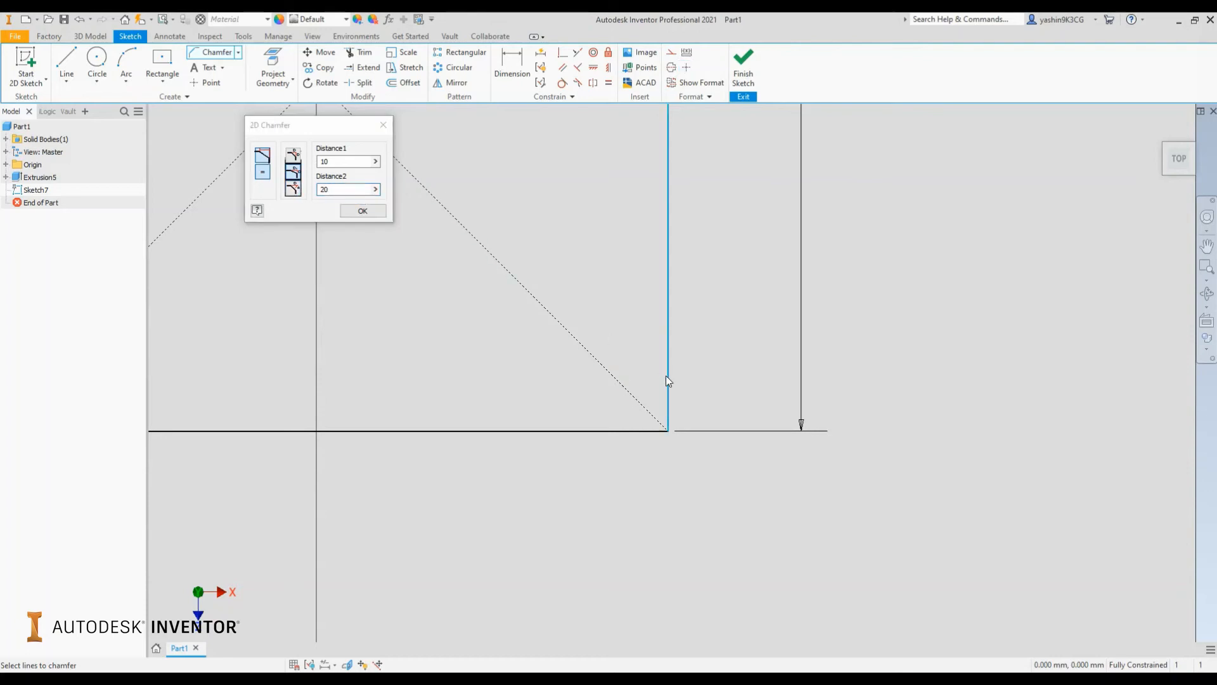
{"action": "left_click", "coordinate": [589, 431]}
{"action": "middle_click_drag", "start_coordinate": [593, 431], "coordinate": [662, 426]}
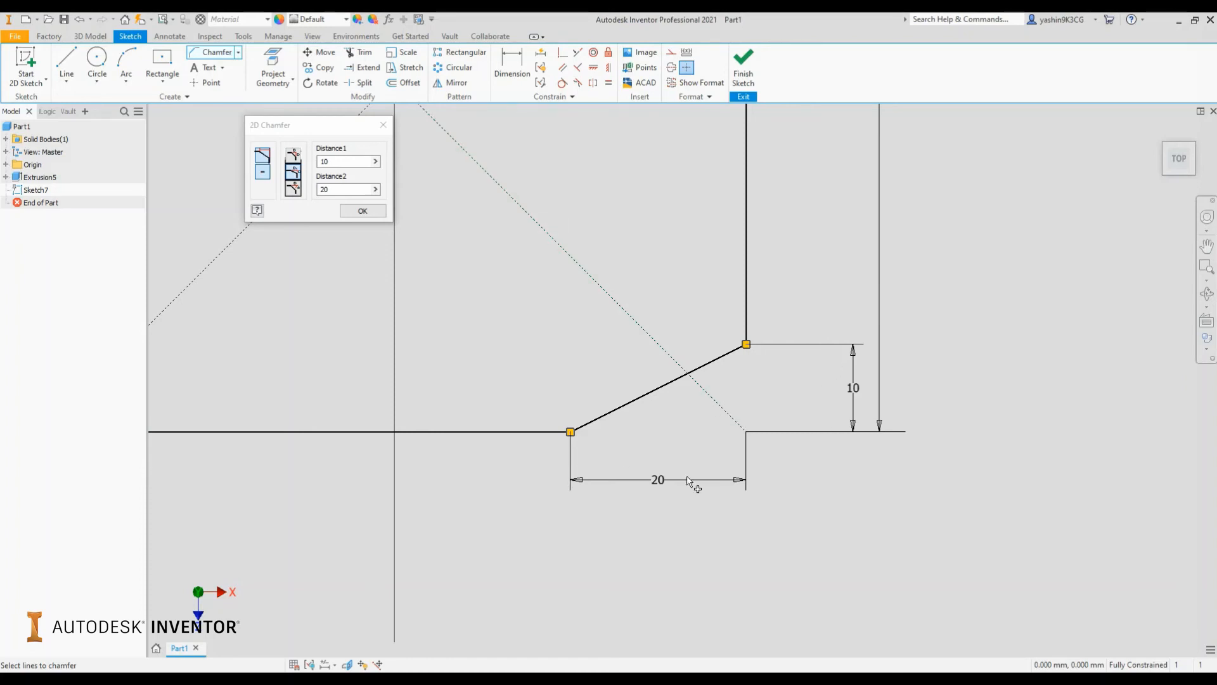
Step: Chamfer the square's lower-left corner by distance and angle, 10 mm along the vertical edge at 60 degrees, and end the Chamfer command
{"action": "scroll", "coordinate": [678, 478], "scroll_direction": "down", "scroll_amount": 5}
{"action": "scroll", "coordinate": [513, 441], "scroll_direction": "up", "scroll_amount": 4}
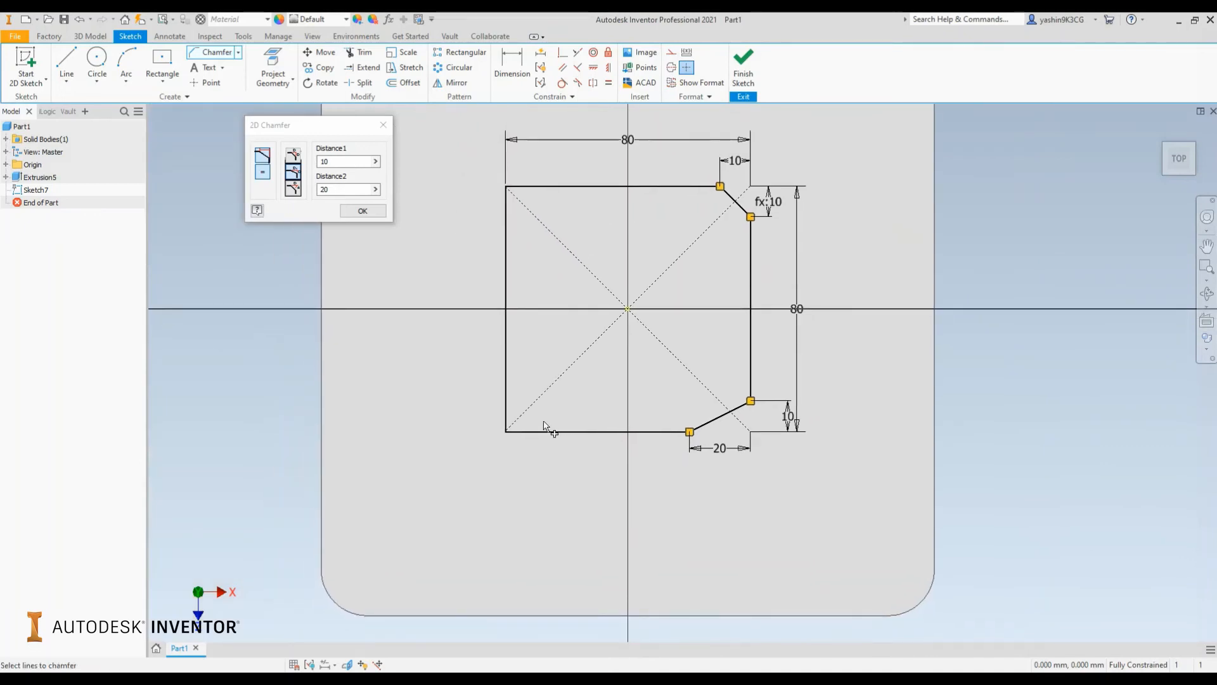
{"action": "left_click", "coordinate": [292, 189]}
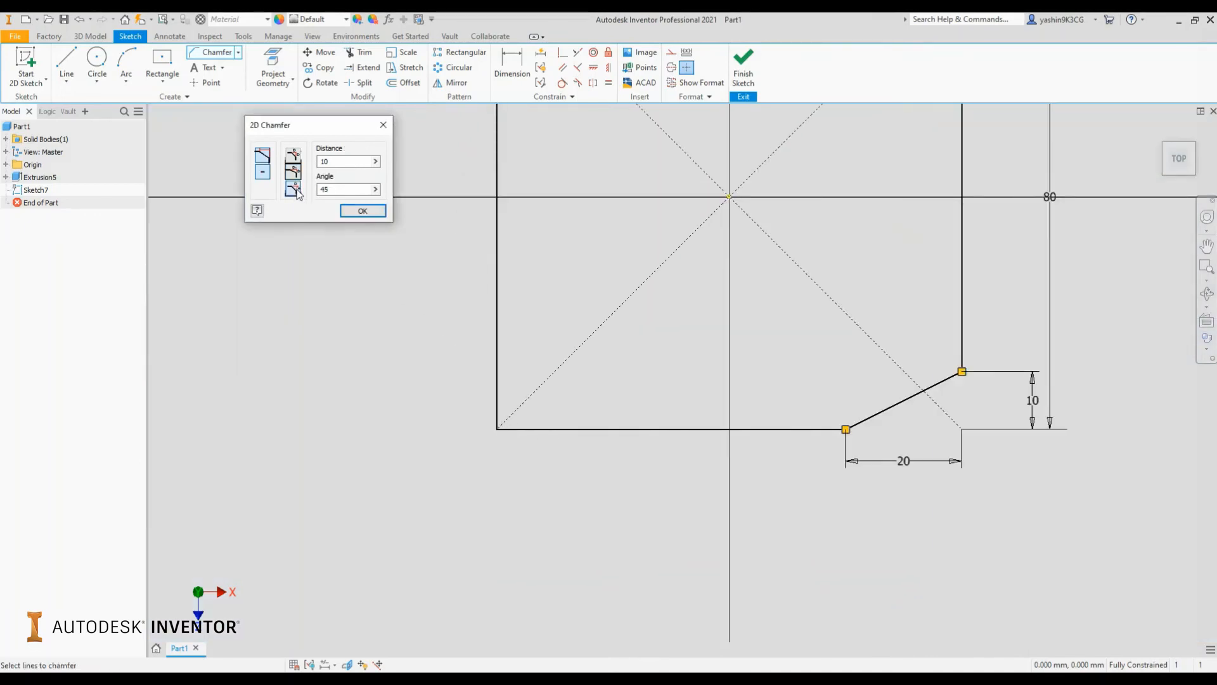
{"action": "left_click_drag", "start_coordinate": [347, 162], "coordinate": [316, 161]}
{"action": "left_click", "coordinate": [343, 191]}
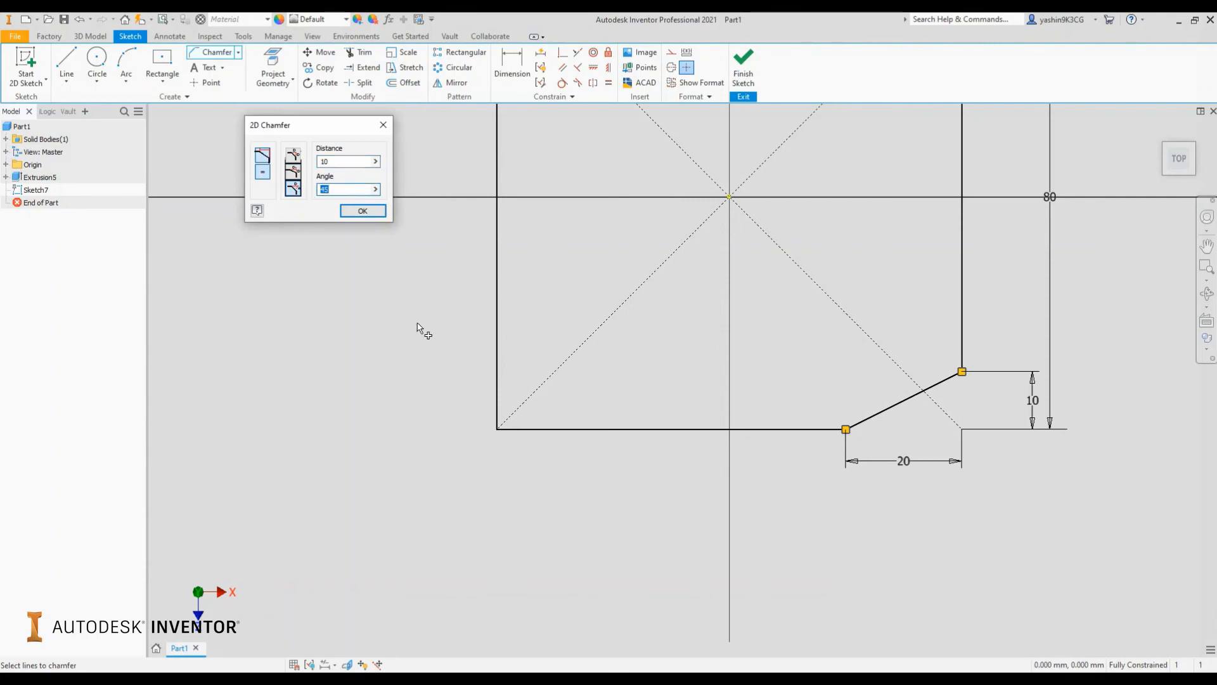
{"action": "left_click", "coordinate": [498, 408]}
{"action": "left_click", "coordinate": [528, 428]}
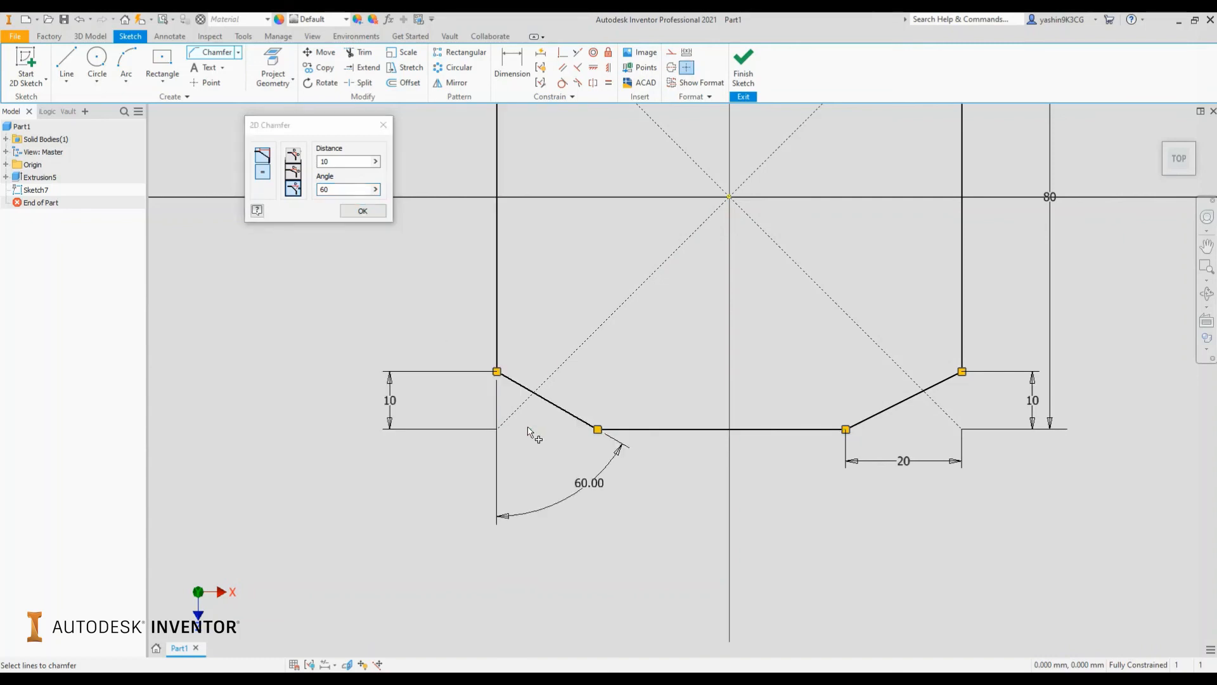
{"action": "scroll", "coordinate": [525, 427], "scroll_direction": "up", "scroll_amount": 2}
{"action": "middle_click_drag", "start_coordinate": [525, 422], "coordinate": [551, 430]}
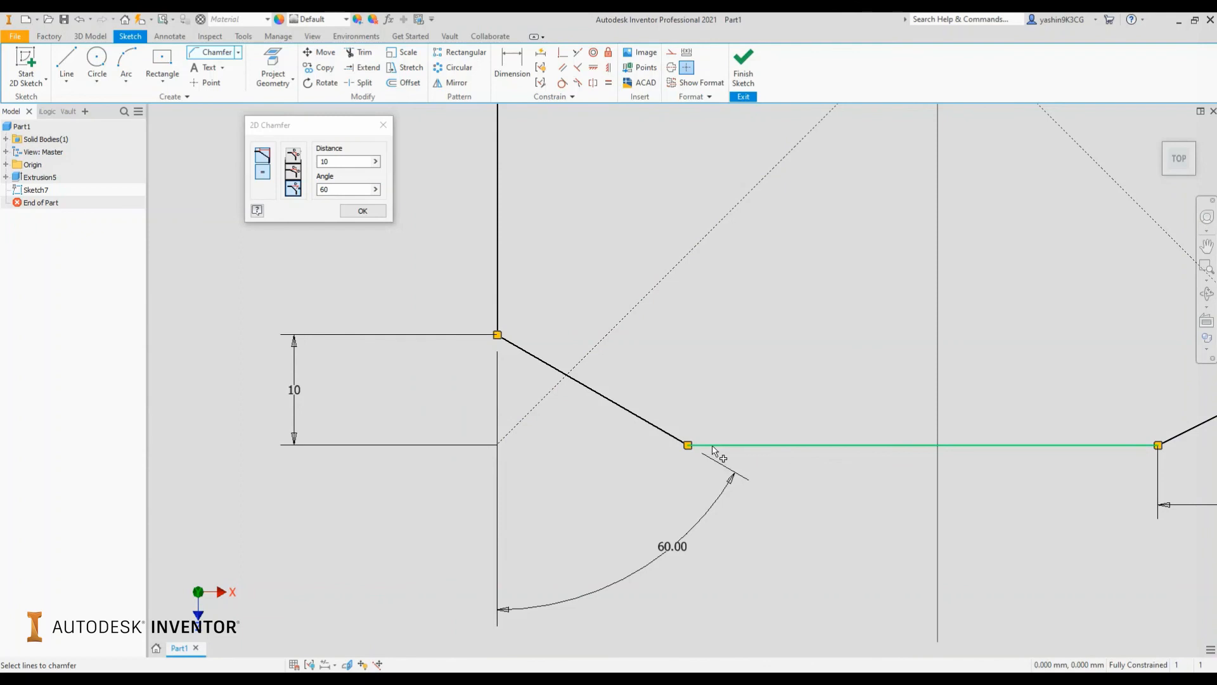
{"action": "scroll", "coordinate": [712, 449], "scroll_direction": "down", "scroll_amount": 3}
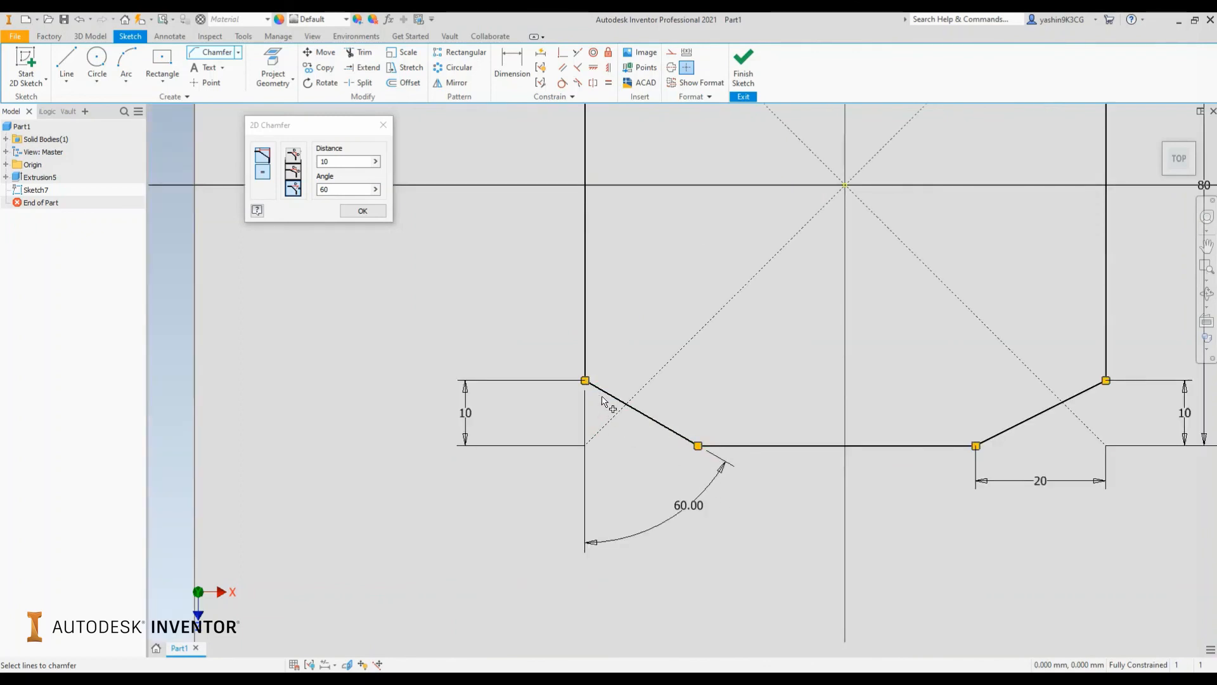
{"action": "scroll", "coordinate": [690, 447], "scroll_direction": "down", "scroll_amount": 3}
{"action": "mouse_move", "coordinate": [766, 308]}
{"action": "middle_mouse_down"}
{"action": "mouse_move", "coordinate": [661, 327]}
{"action": "mouse_move", "coordinate": [603, 354]}
{"action": "middle_mouse_up"}
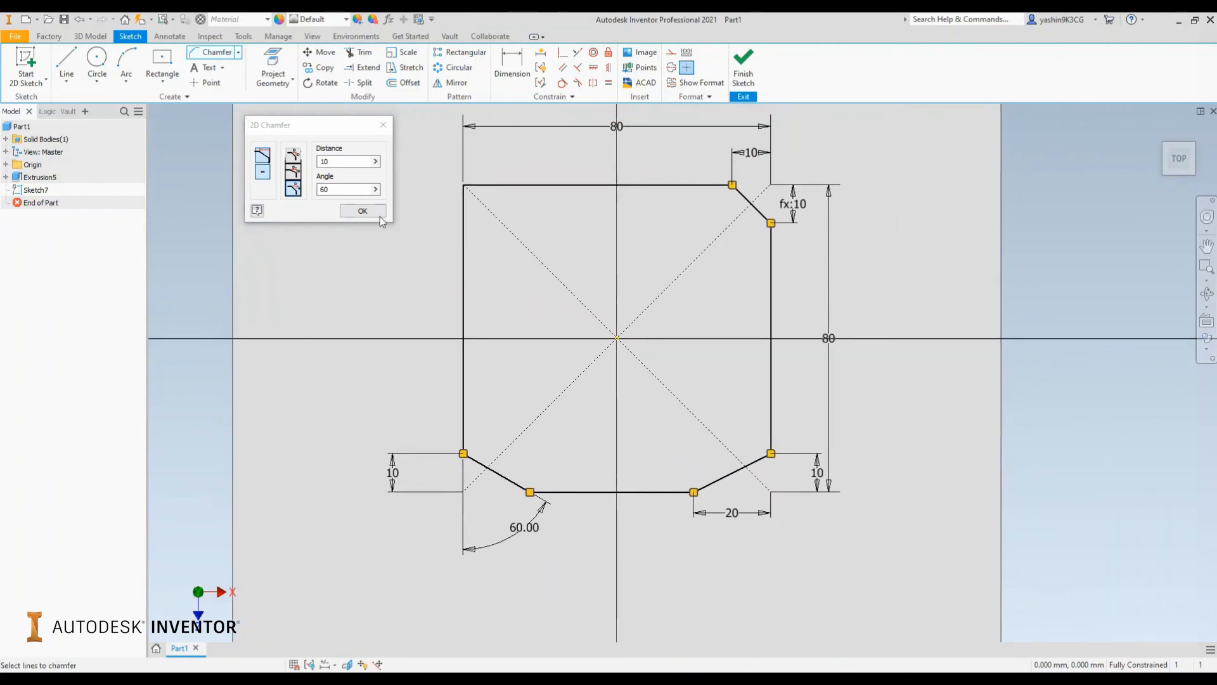
{"action": "left_click", "coordinate": [378, 213]}
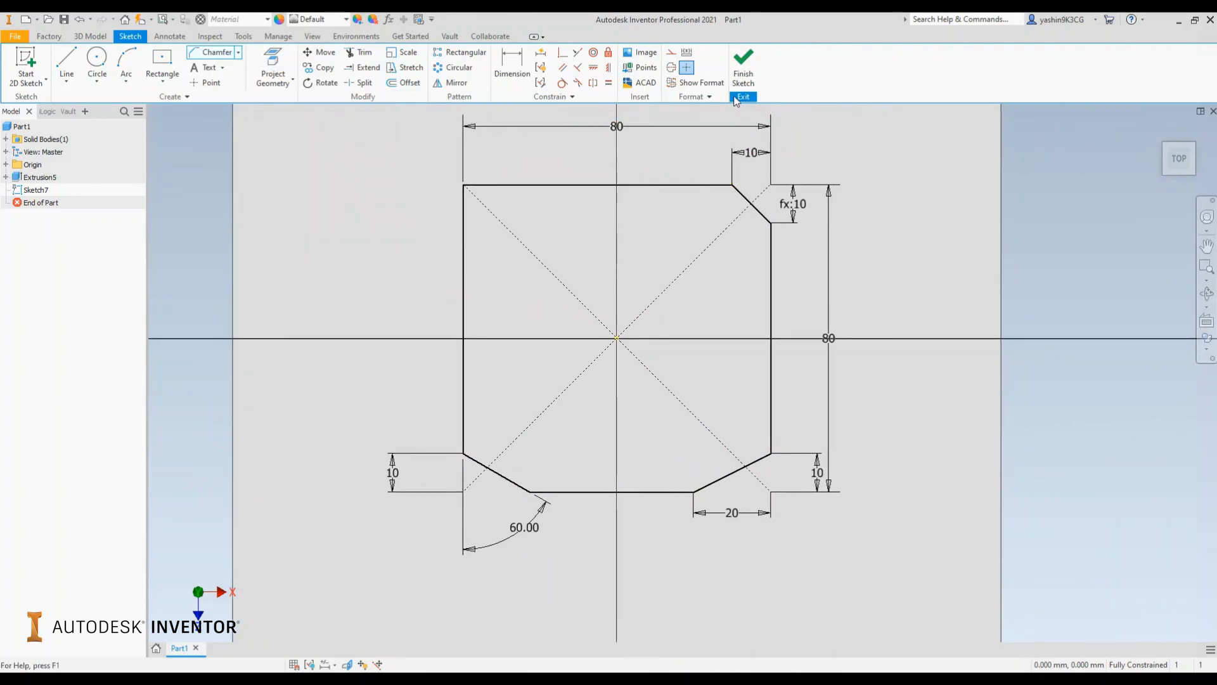
Step: Finish the sketch and extrude the chamfered square profile 40 mm upward, joined to the block's top face
{"action": "middle_click_drag", "start_coordinate": [741, 261], "coordinate": [695, 238]}
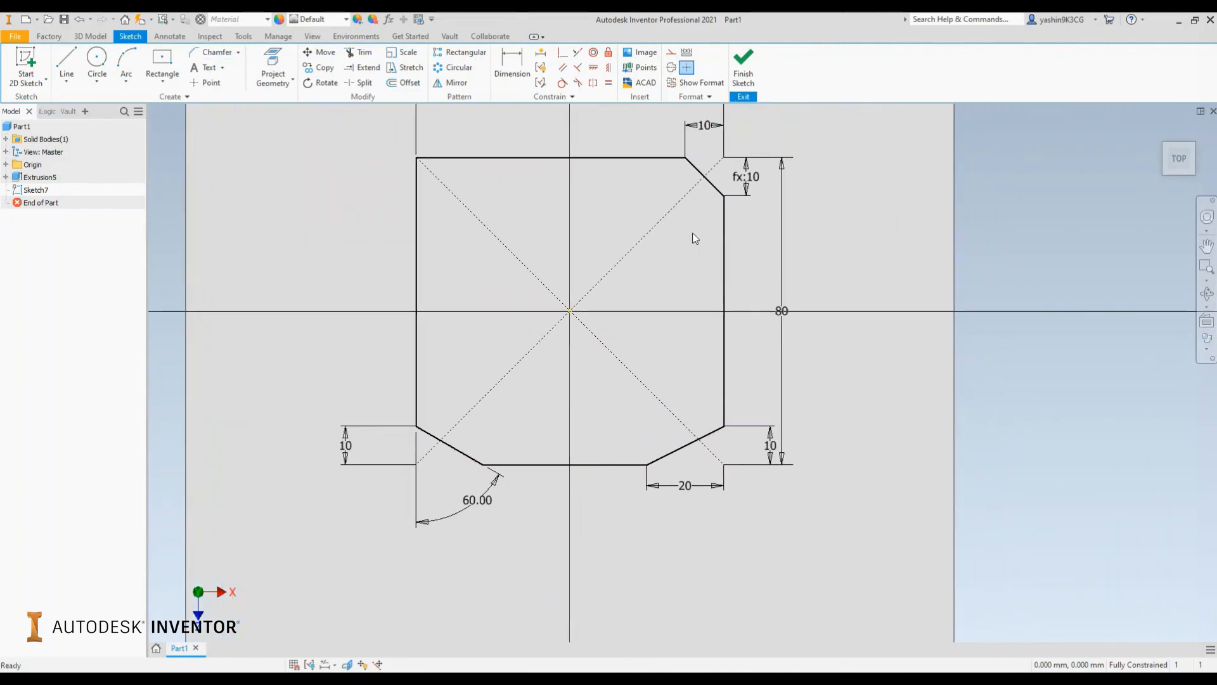
{"action": "key", "text": "e"}
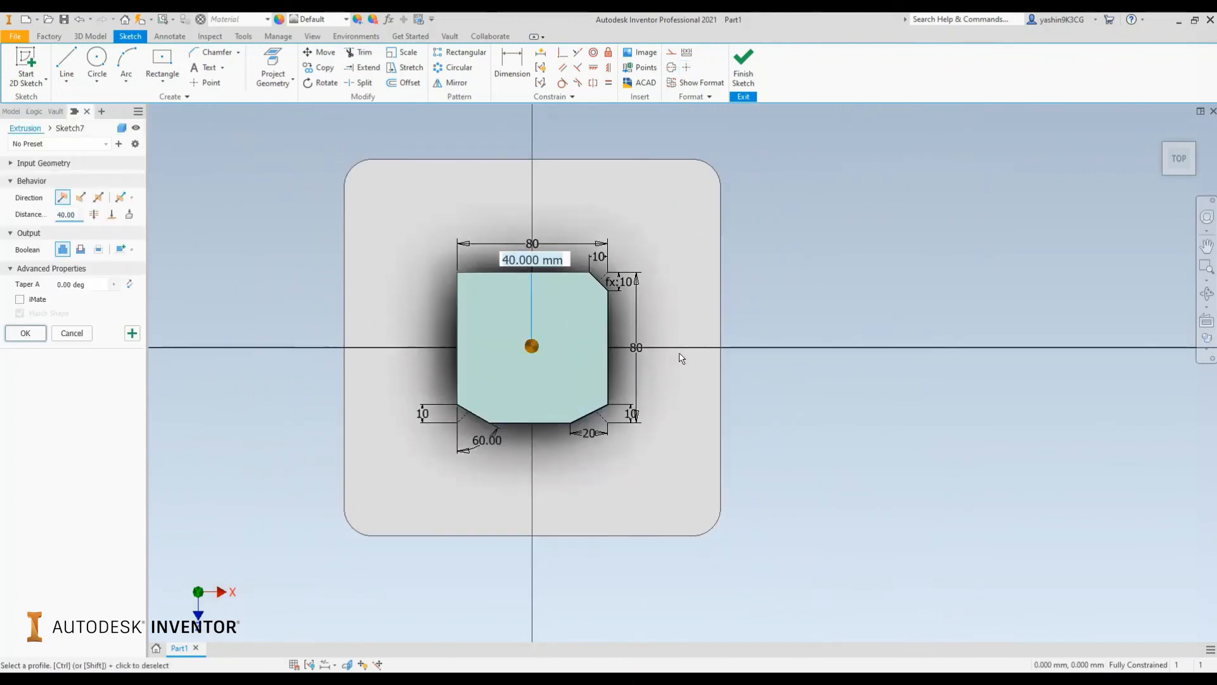
{"action": "mouse_move", "coordinate": [679, 353]}
{"action": "middle_mouse_down", "text": "shift"}
{"action": "mouse_move", "coordinate": [637, 310]}
{"action": "mouse_move", "coordinate": [668, 332]}
{"action": "middle_mouse_up", "text": "shift"}
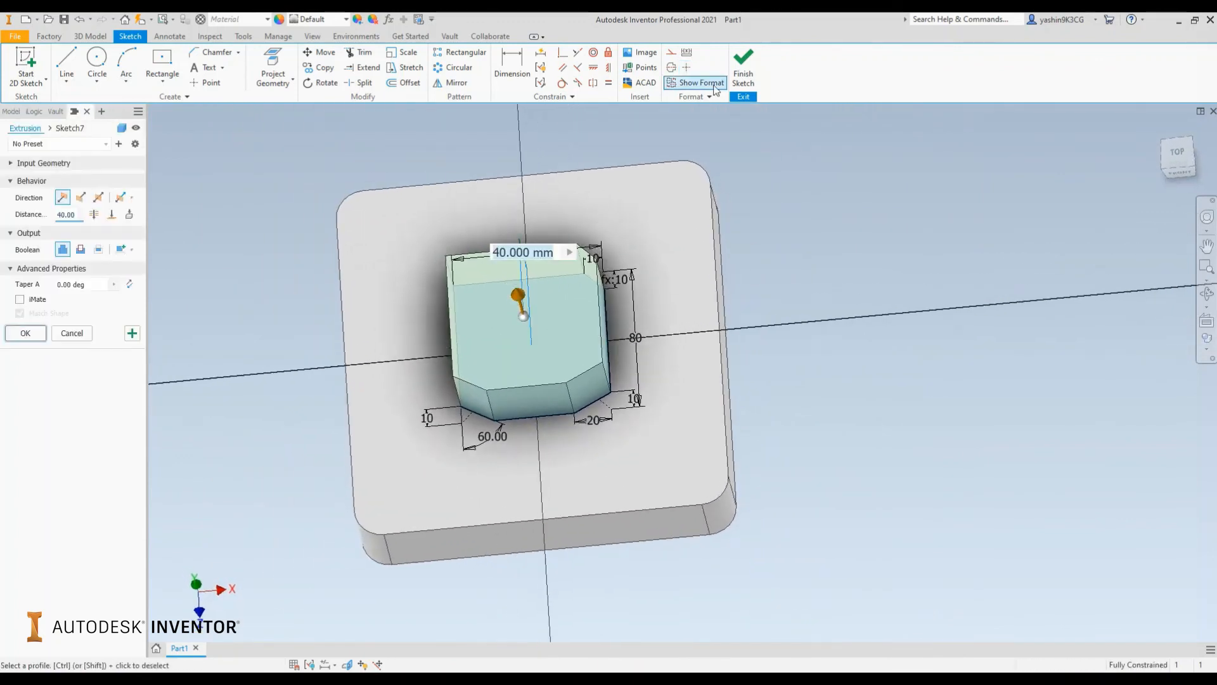
{"action": "left_click", "coordinate": [745, 70]}
{"action": "key", "text": "e"}
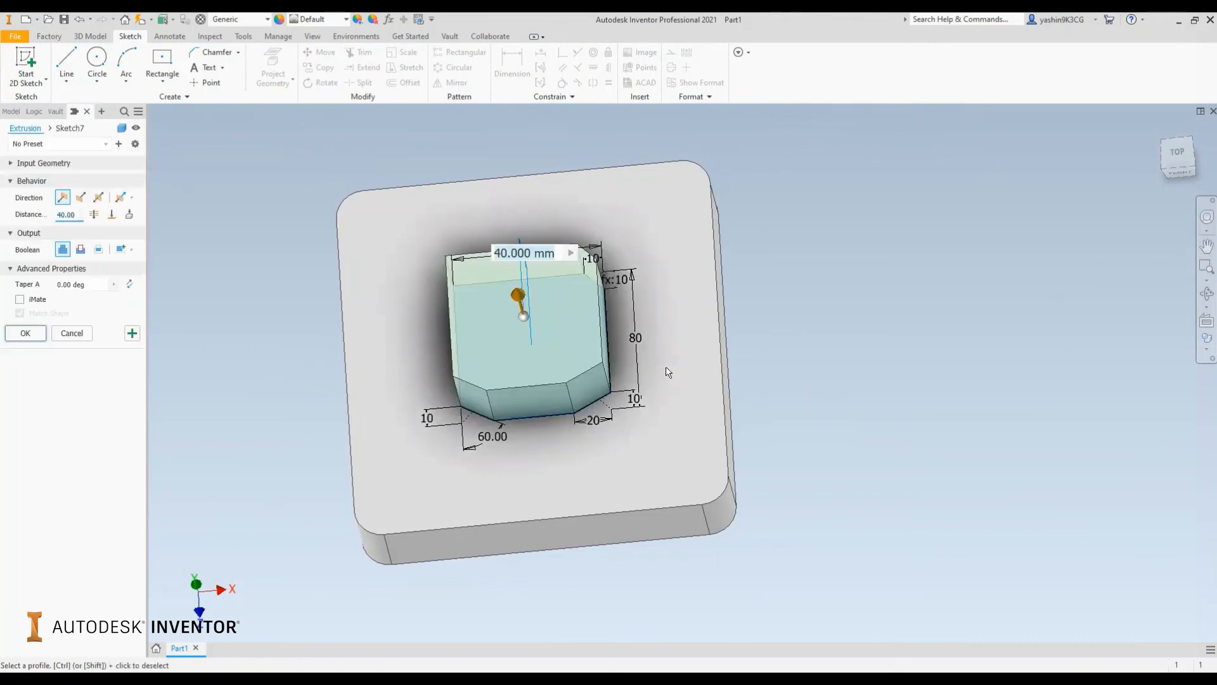
{"action": "left_click", "coordinate": [21, 332]}
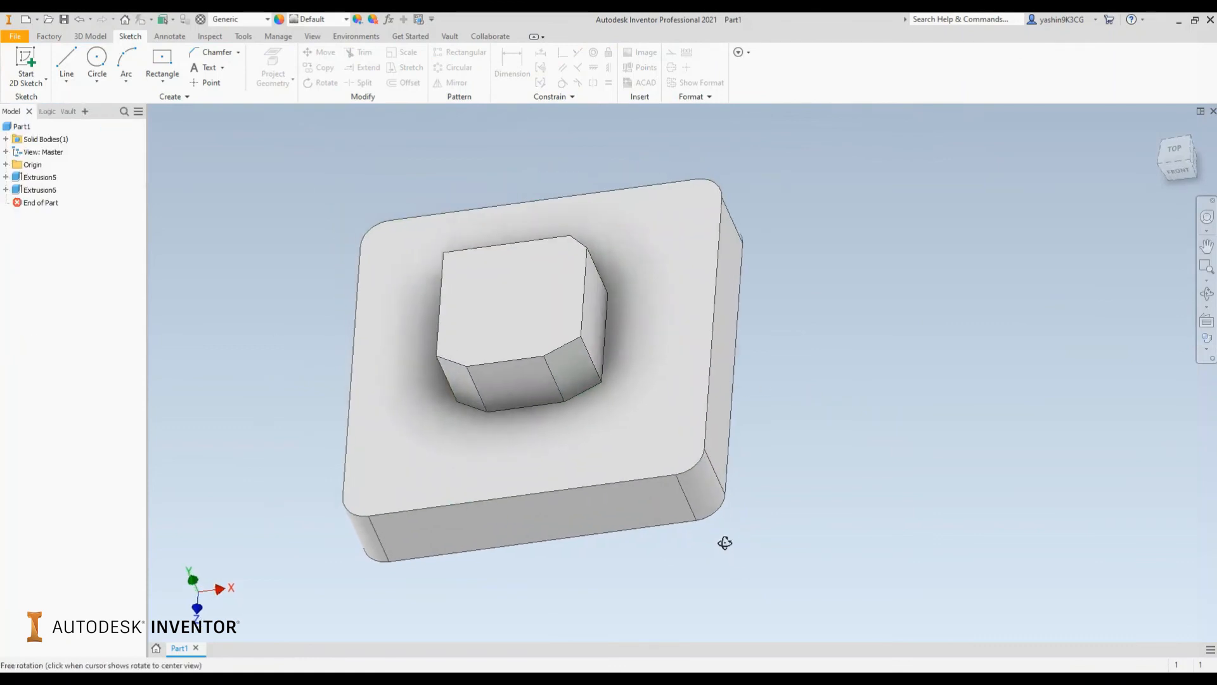